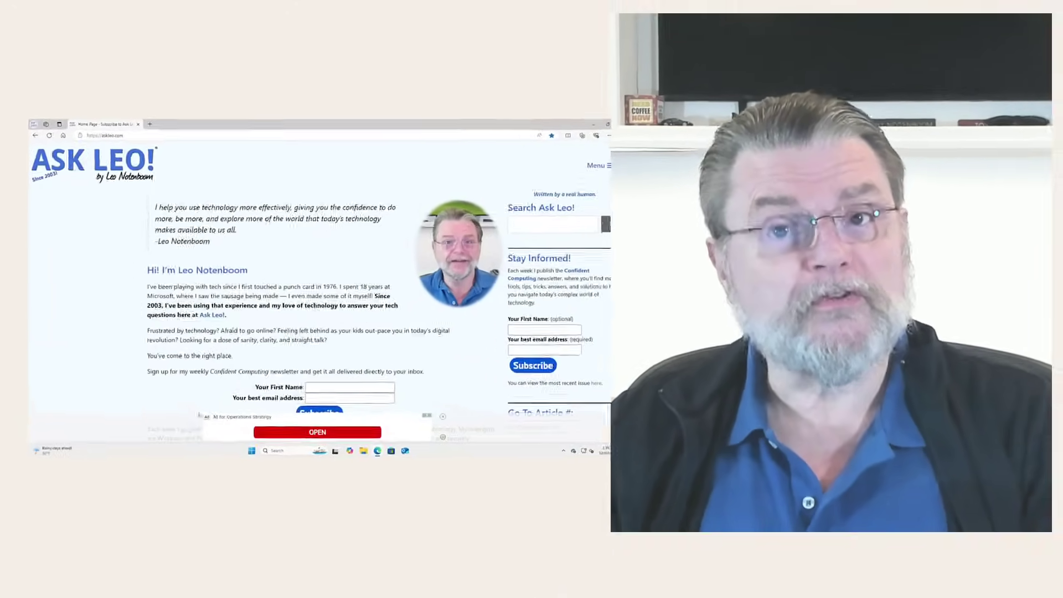
- Go to drive.google.com in the browser
left_click(259, 134)
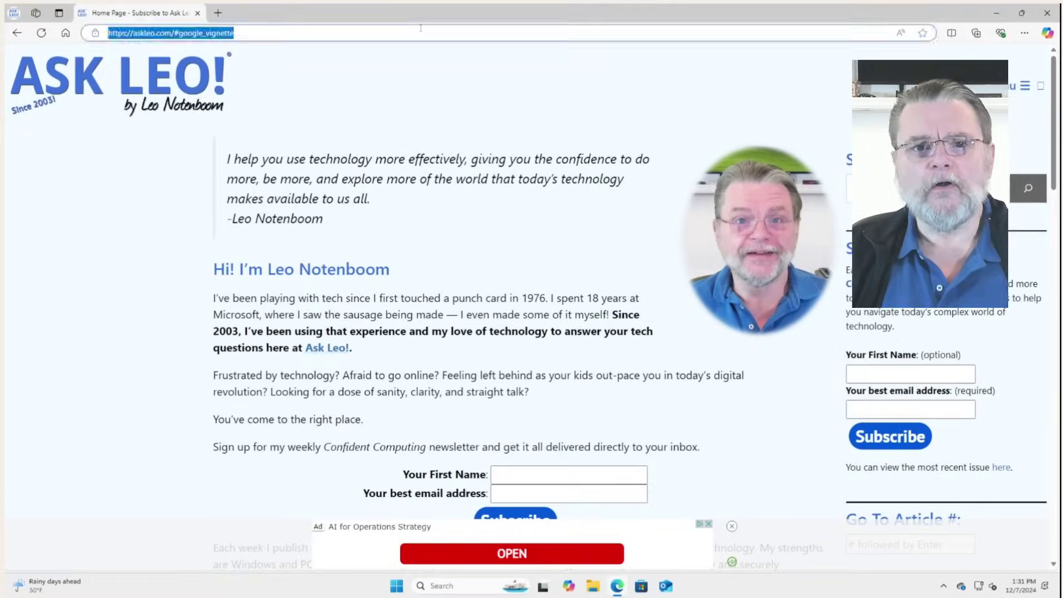
type("drive.")
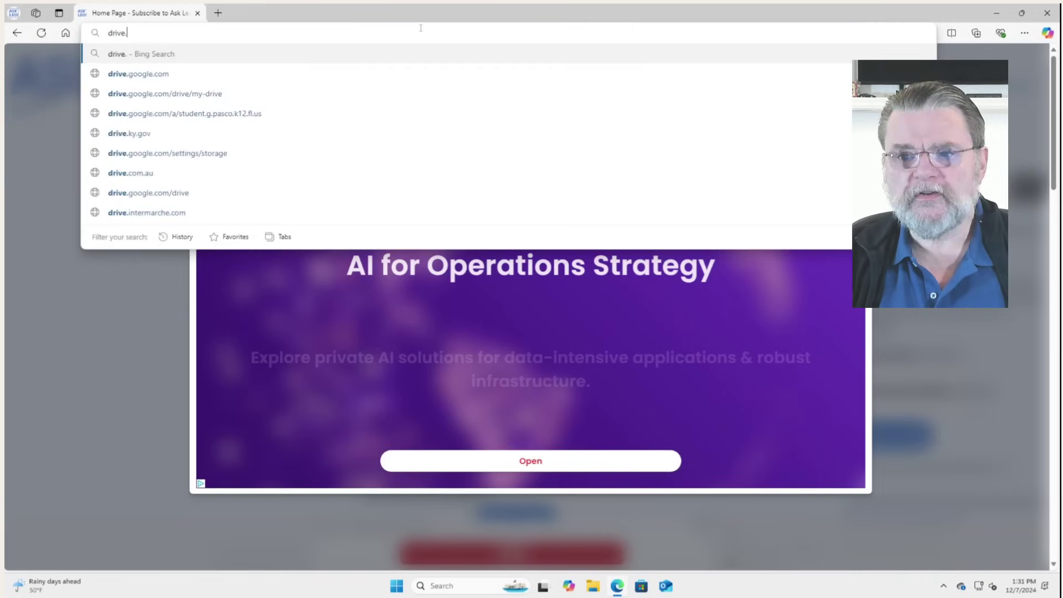
type("google.com")
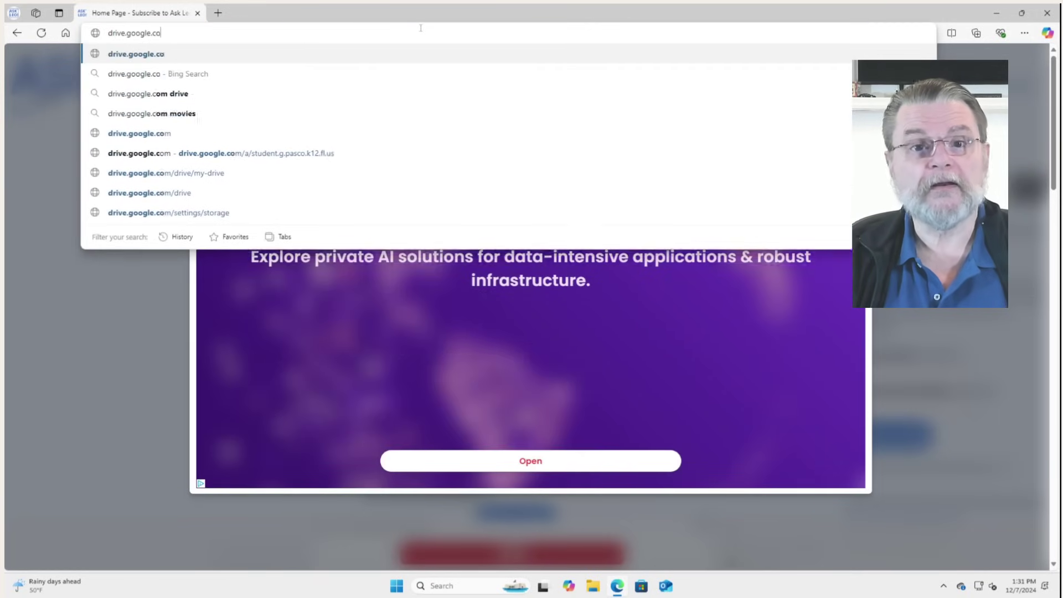
key("Return")
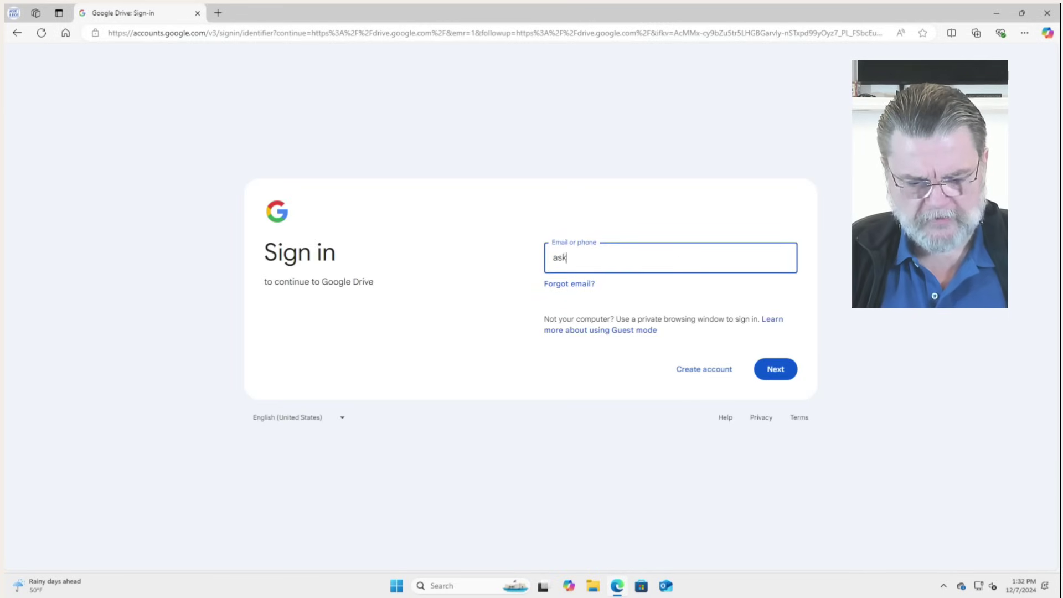
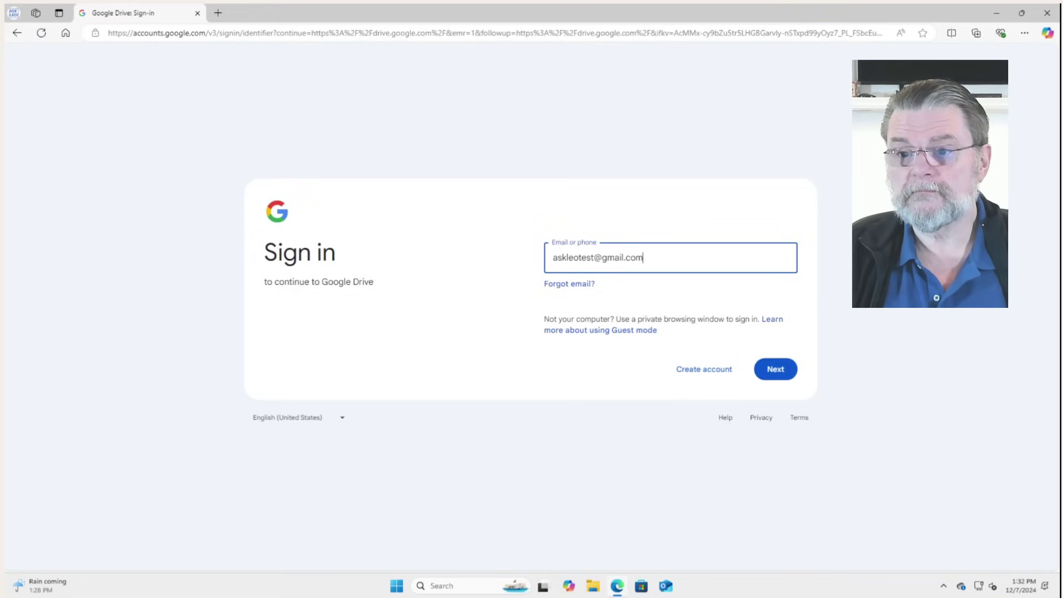
- Sign in with the test account's e-mail and a verification code sent by text message
key("Return")
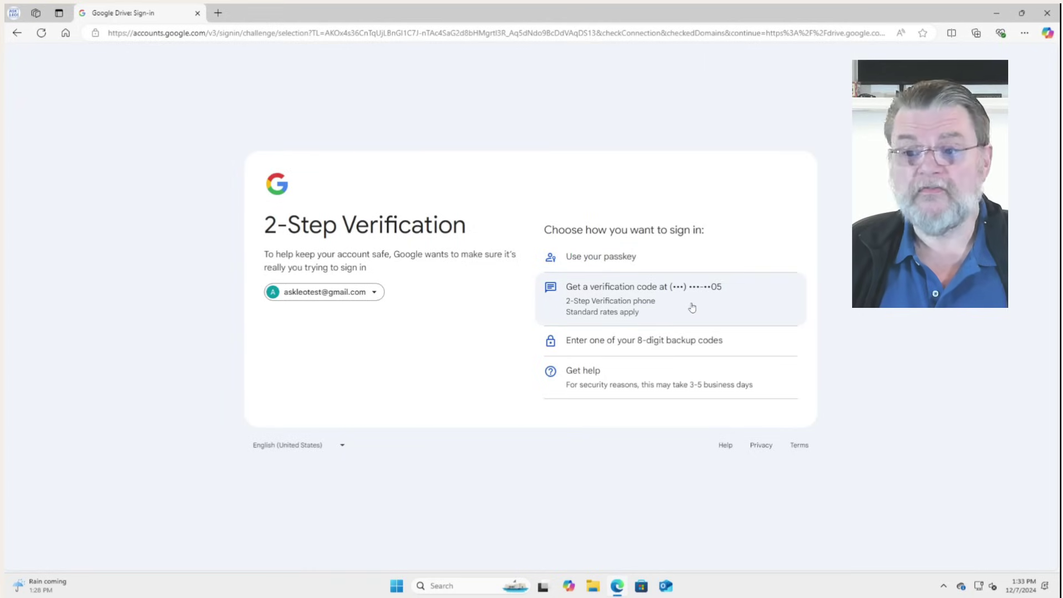
left_click(692, 308)
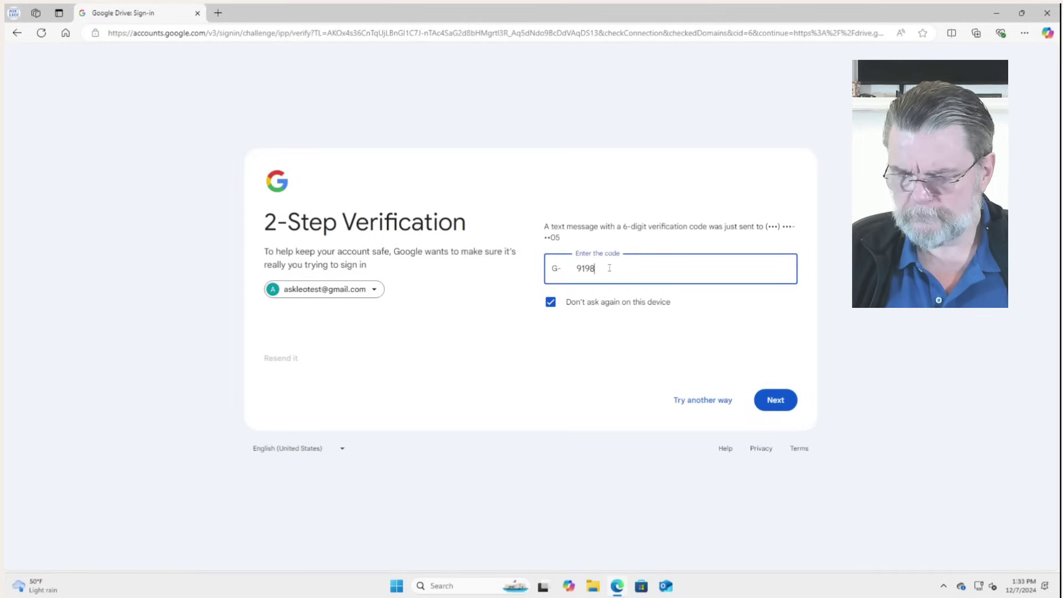
key("Return")
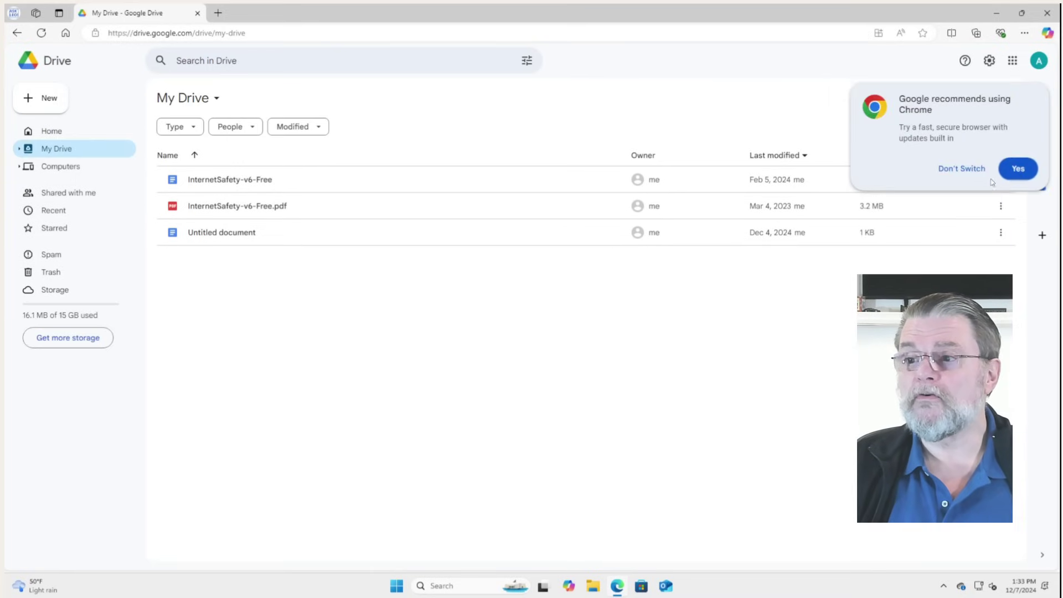
- Decline switching to Chrome and load the go.askleo.com/gdrivewin link
left_click(961, 167)
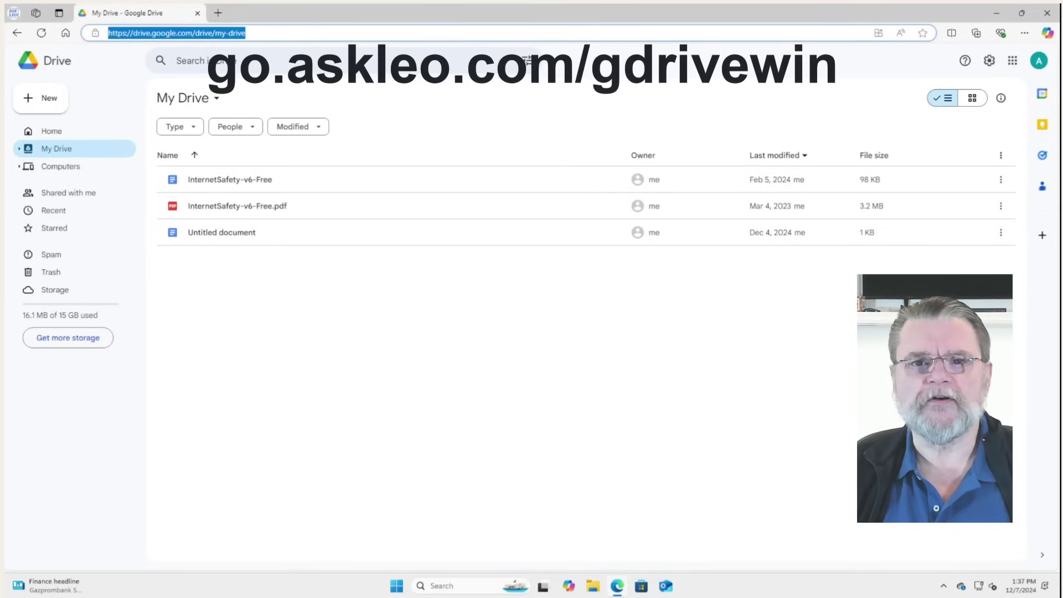
type("go.askleo.com/gdrivewin")
key("Return")
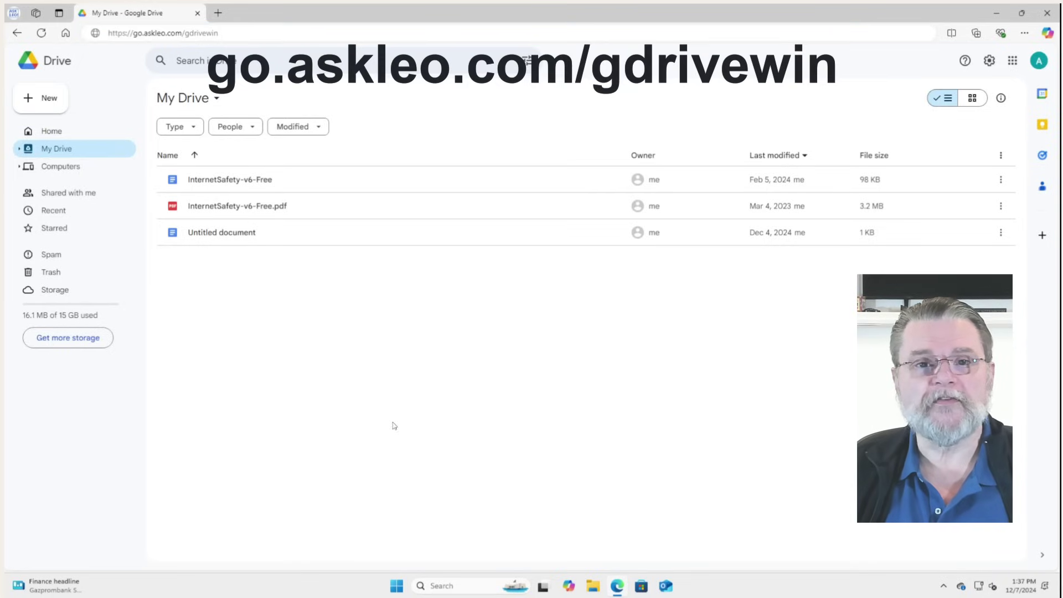
- Download Drive for desktop for Windows from the help page and run GoogleDriveSetup.exe
left_click(249, 35)
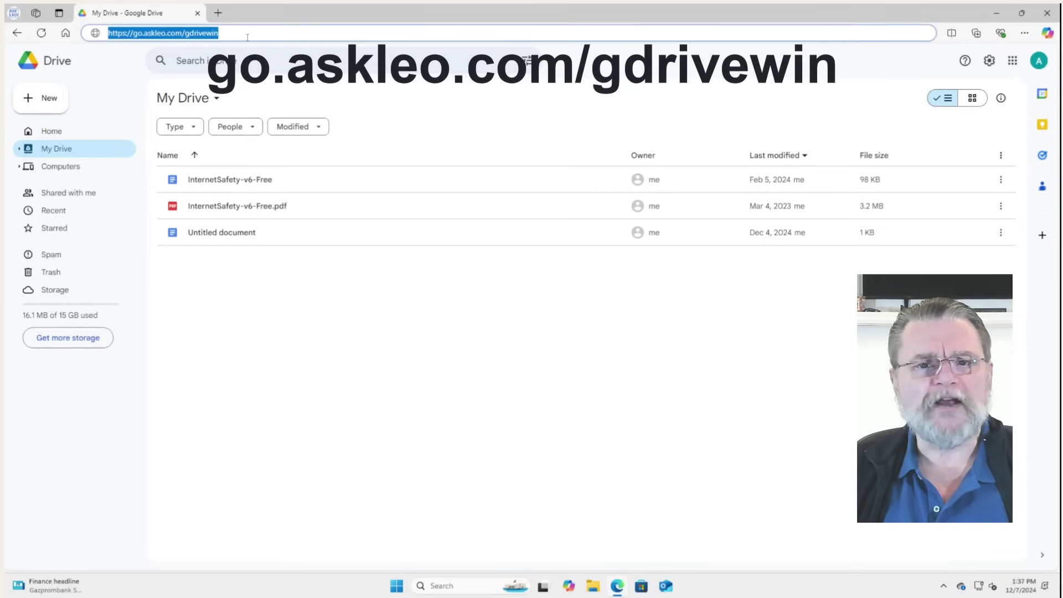
key("Return")
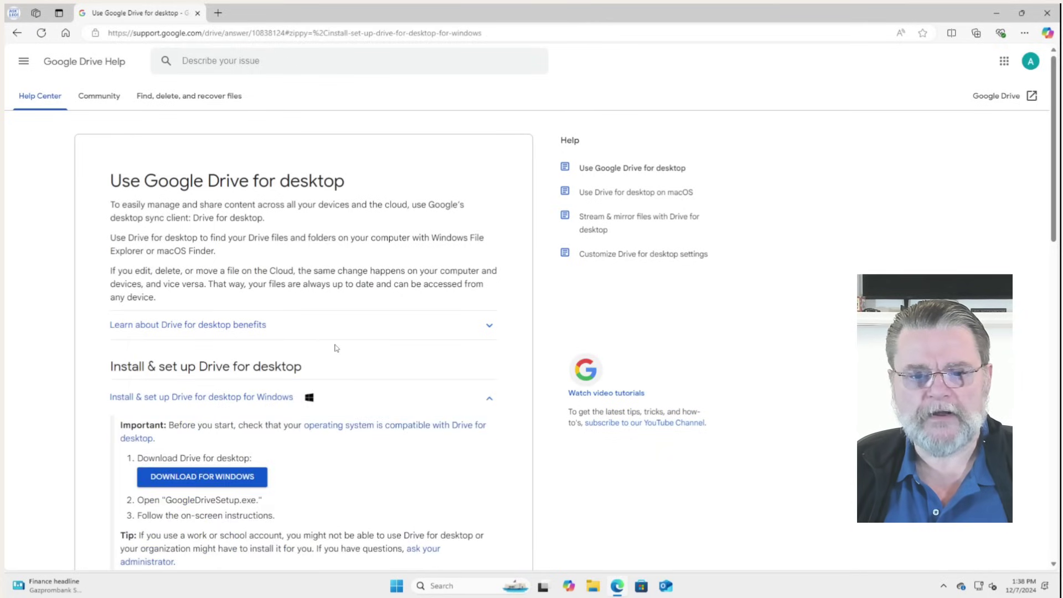
scroll(332, 346, "down", 4)
left_click(244, 261)
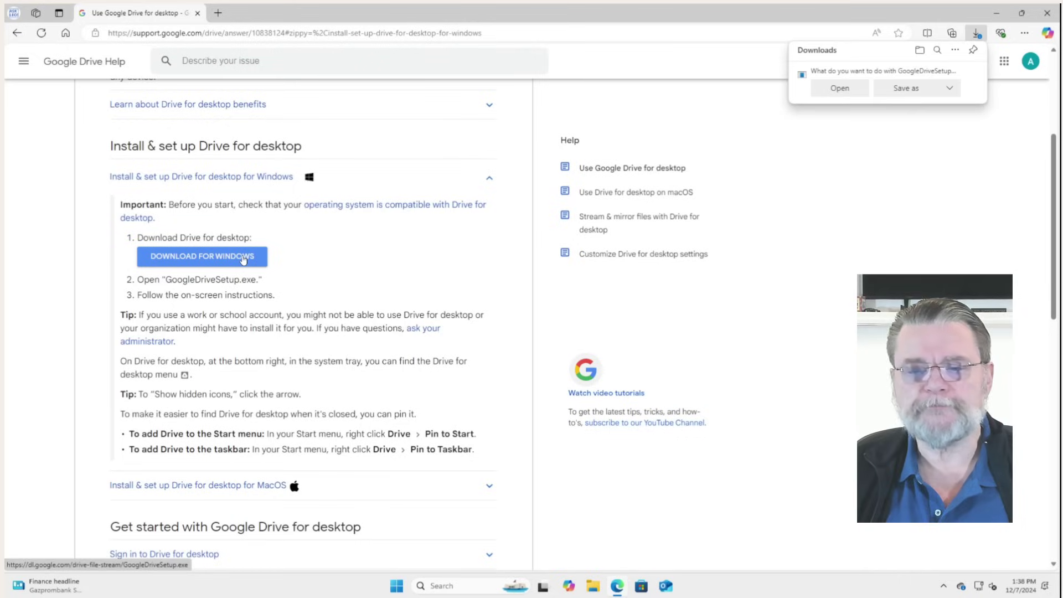
left_click(839, 89)
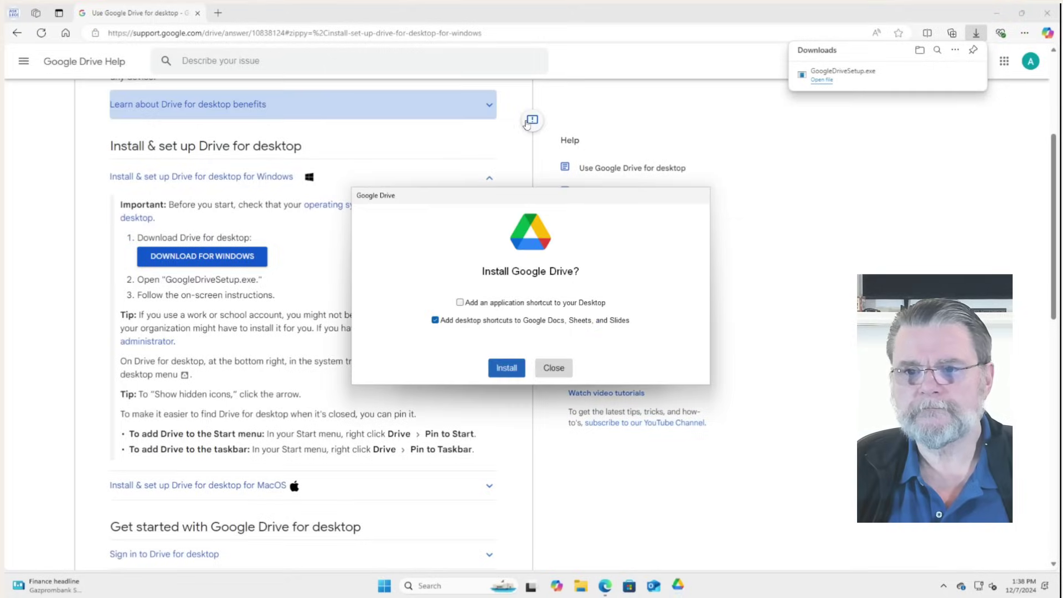
key("Return")
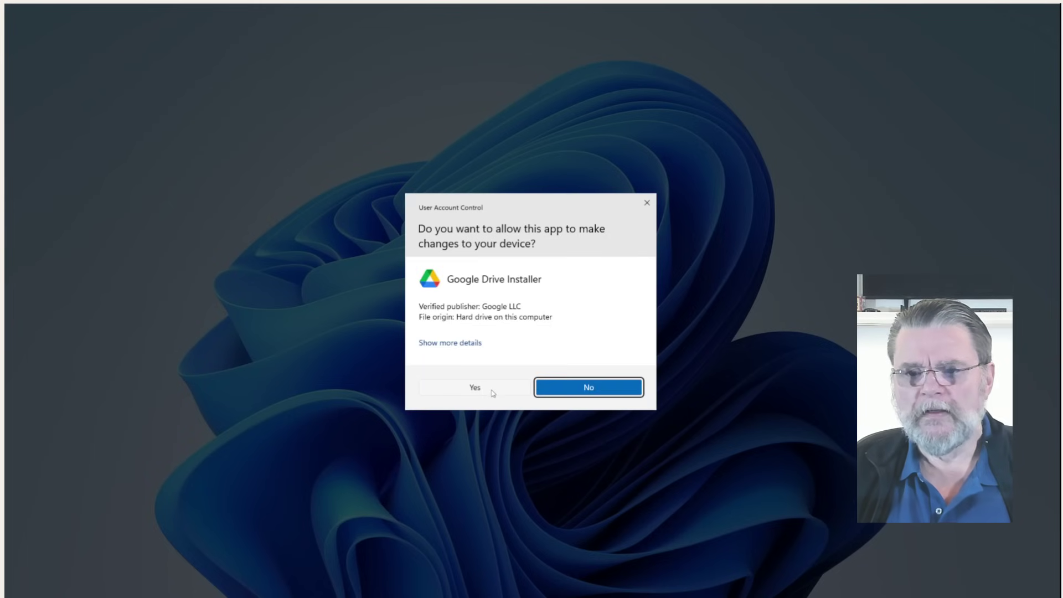
- Approve the installer's permission request, install Google Drive, and launch it
left_click(491, 389)
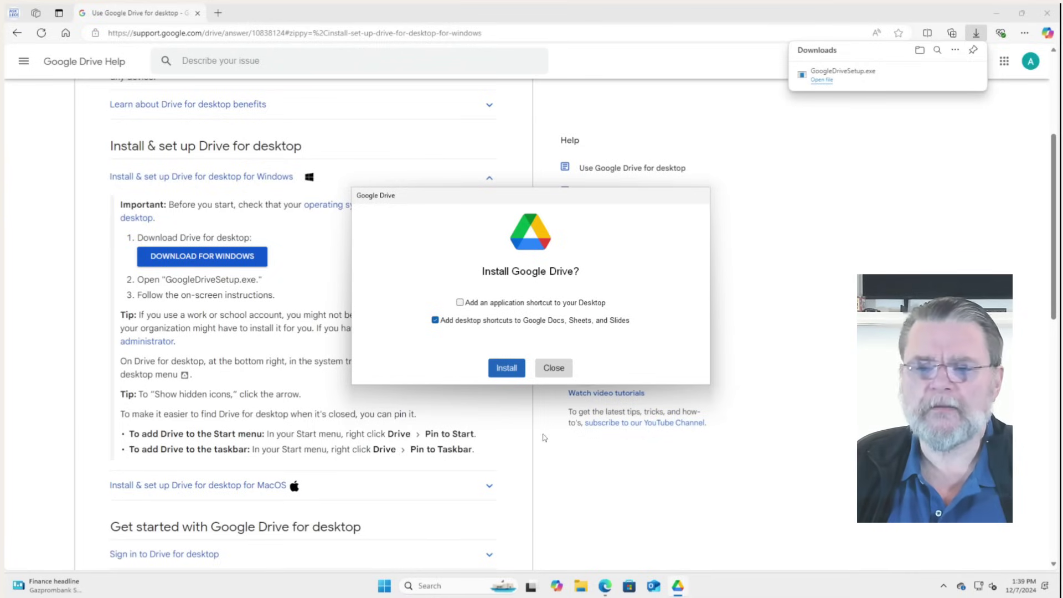
left_click(500, 370)
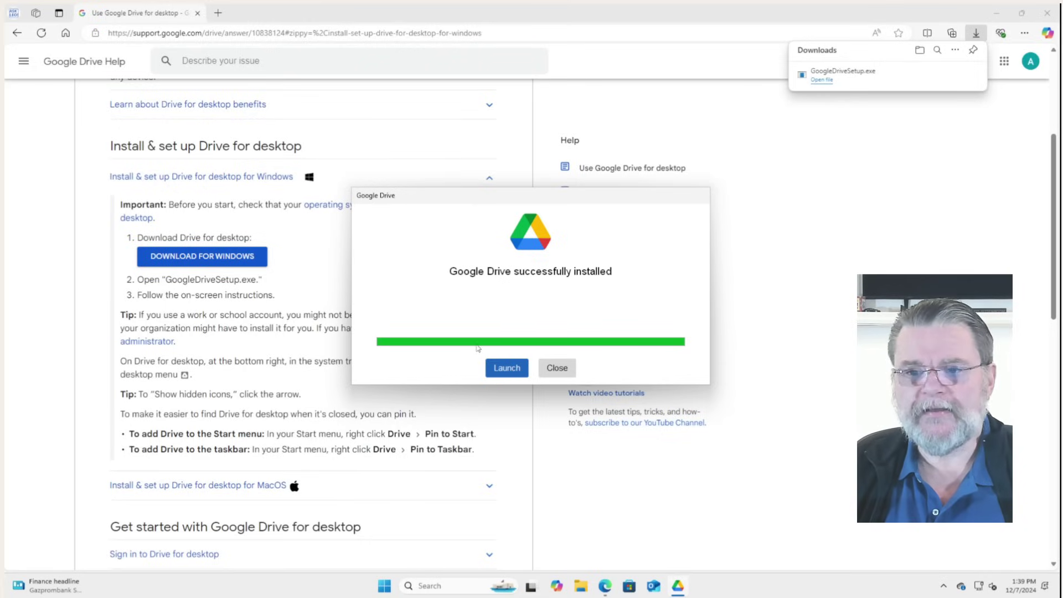
left_click(507, 368)
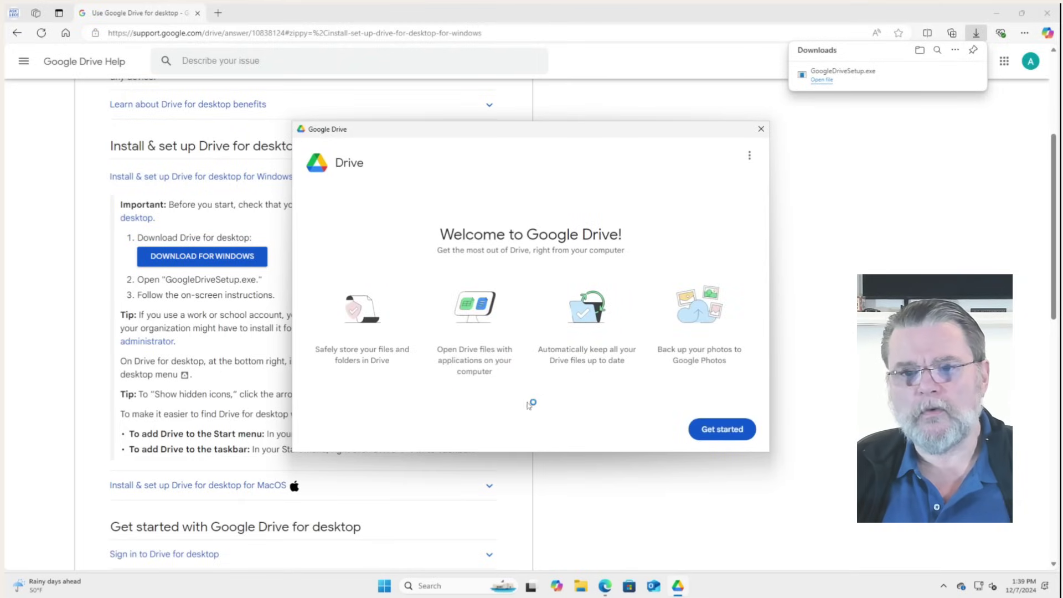
- Sign Drive for desktop in with the existing Google account and close the success page
left_click(722, 431)
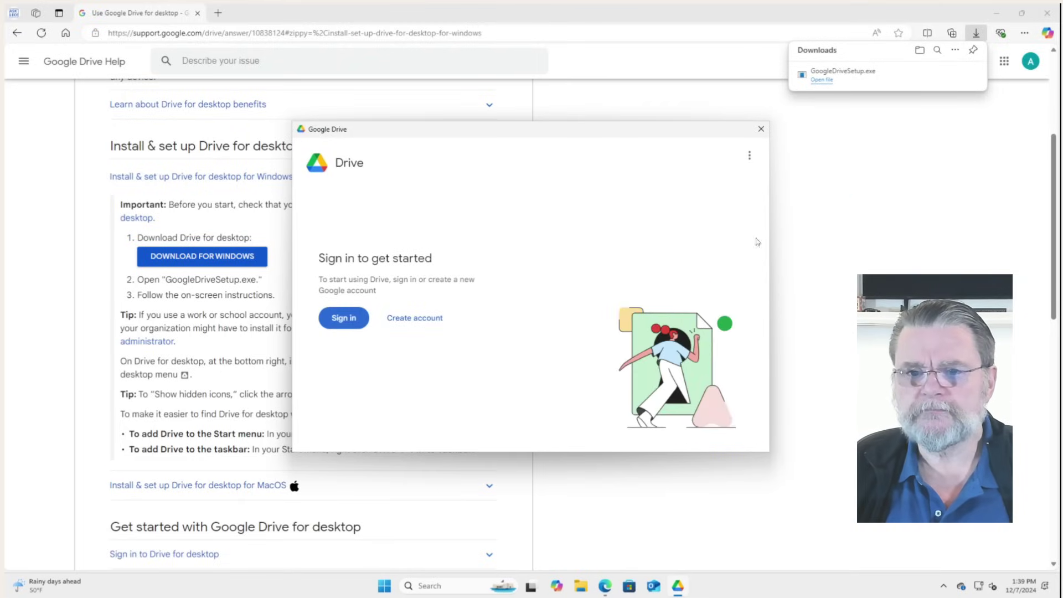
left_click(323, 321)
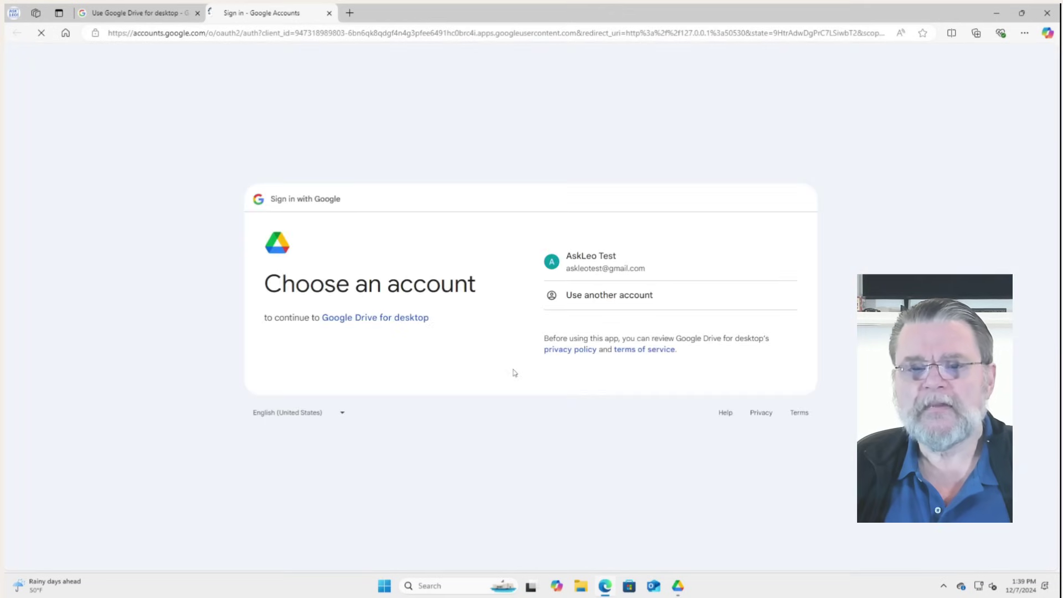
left_click(681, 262)
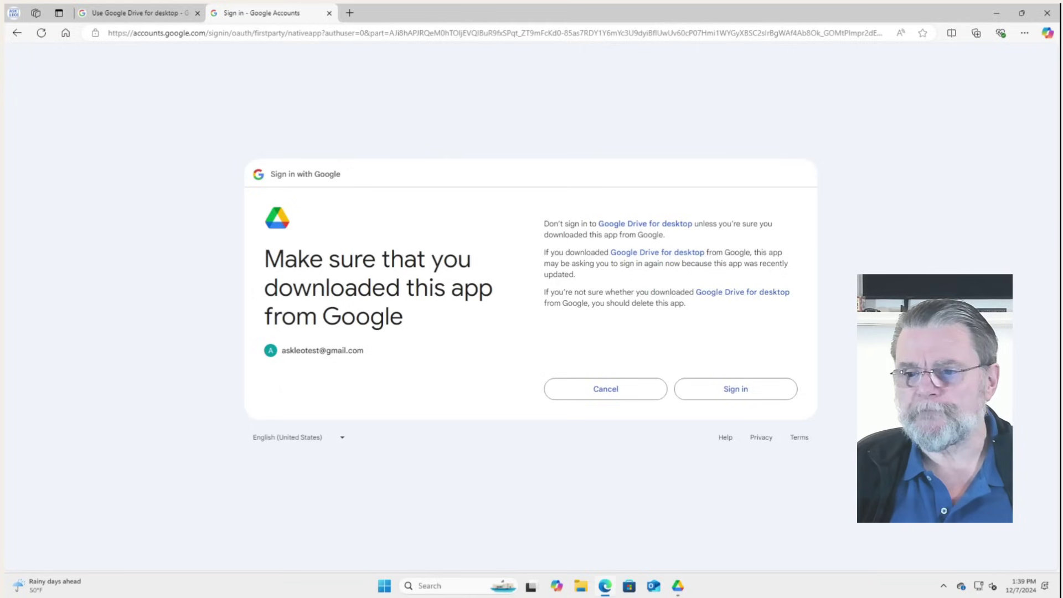
left_click(728, 391)
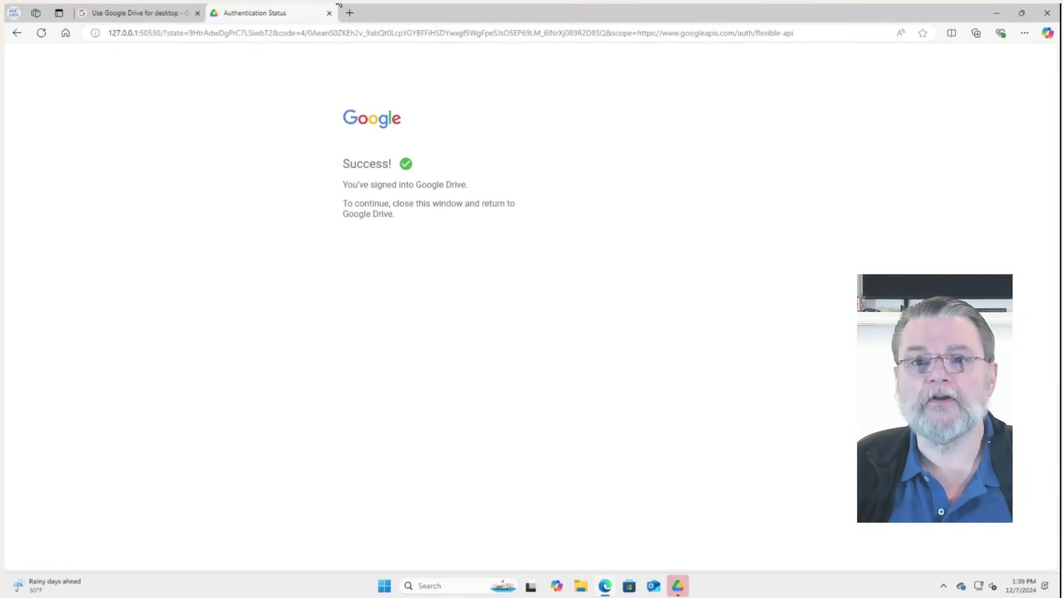
left_click(328, 13)
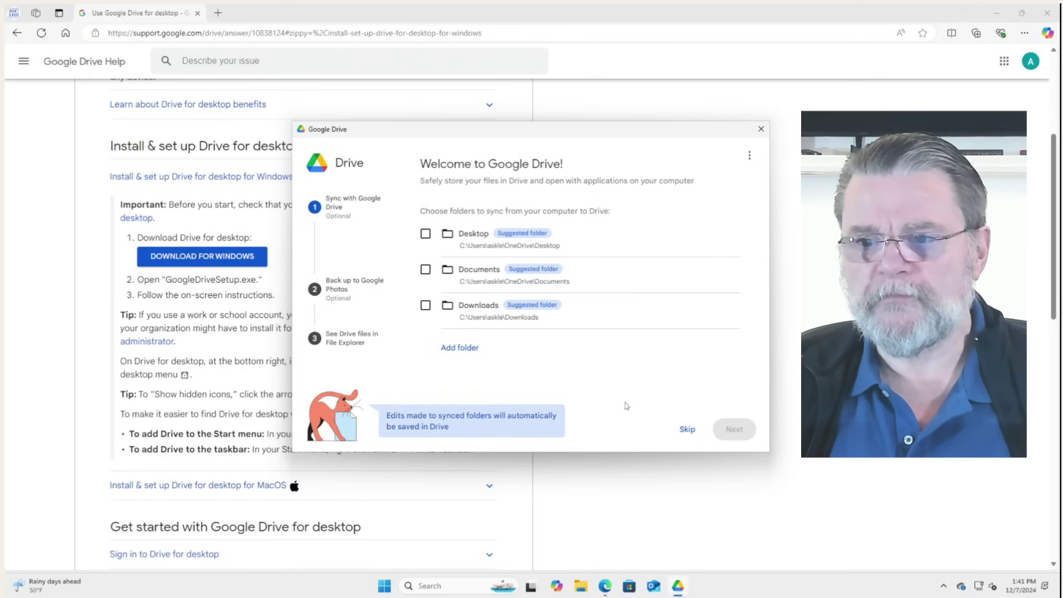
- Skip syncing Desktop, Documents and Downloads, leaving all folders unchecked
left_click(687, 430)
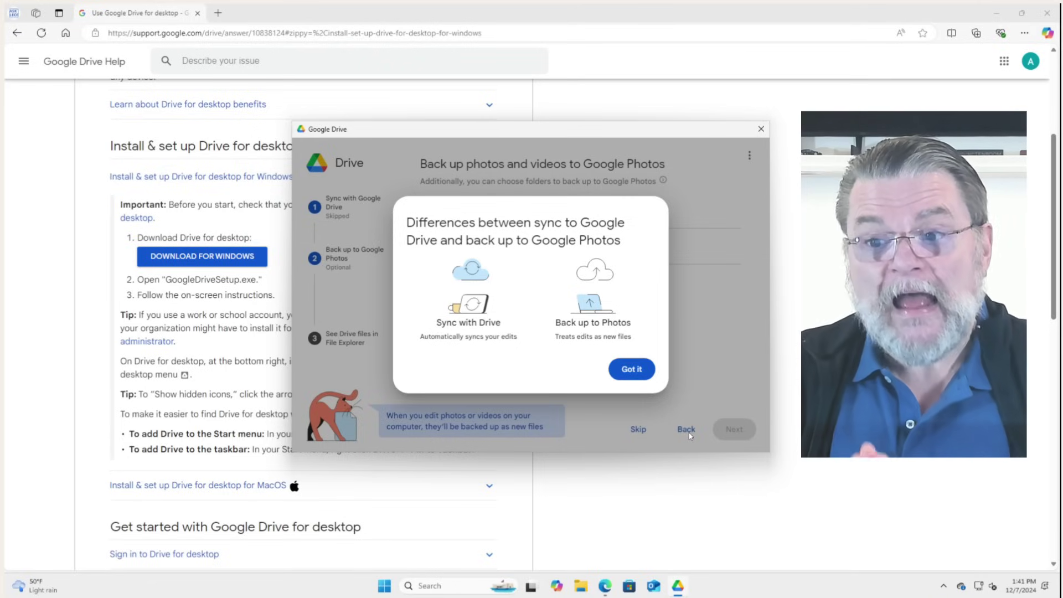
- Dismiss the sync-versus-backup explanation and skip the Google Photos backup of Pictures and Videos
left_click(632, 369)
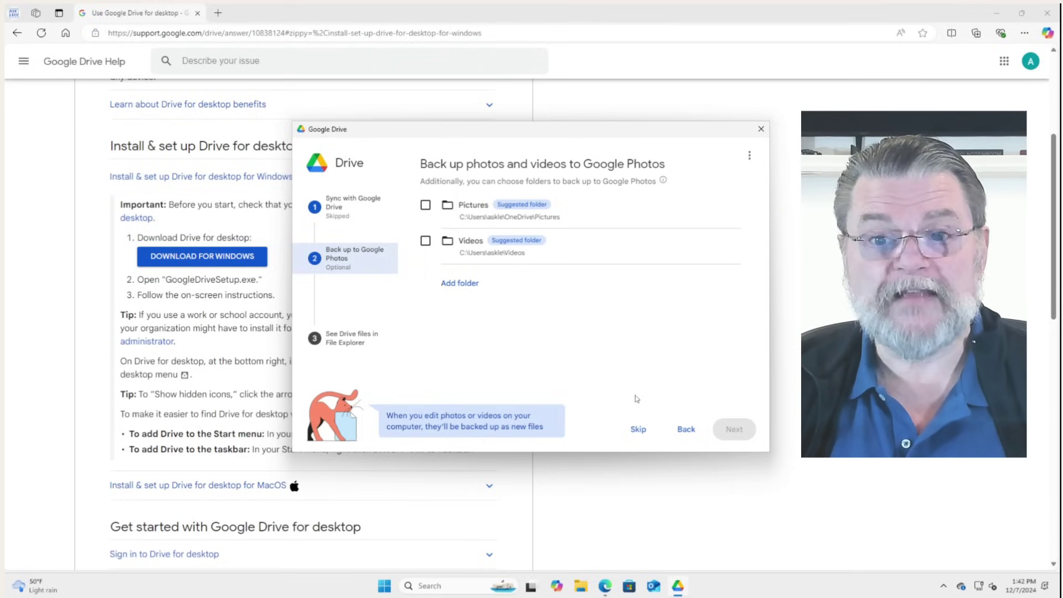
left_click(639, 430)
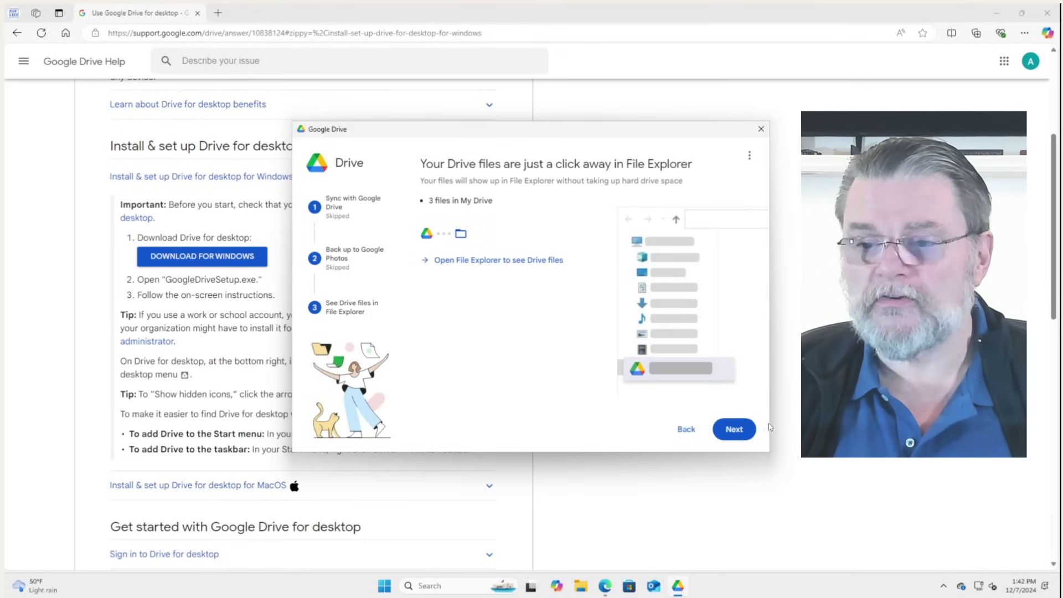
- Move past the File Explorer and offline-use screens to close the setup wizard
left_click(733, 430)
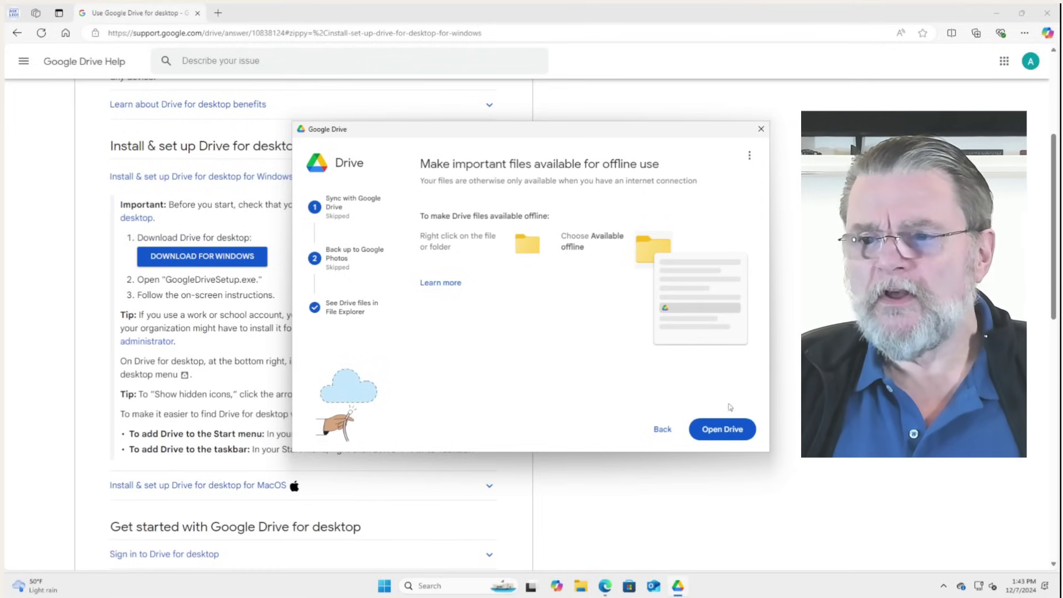
left_click(730, 428)
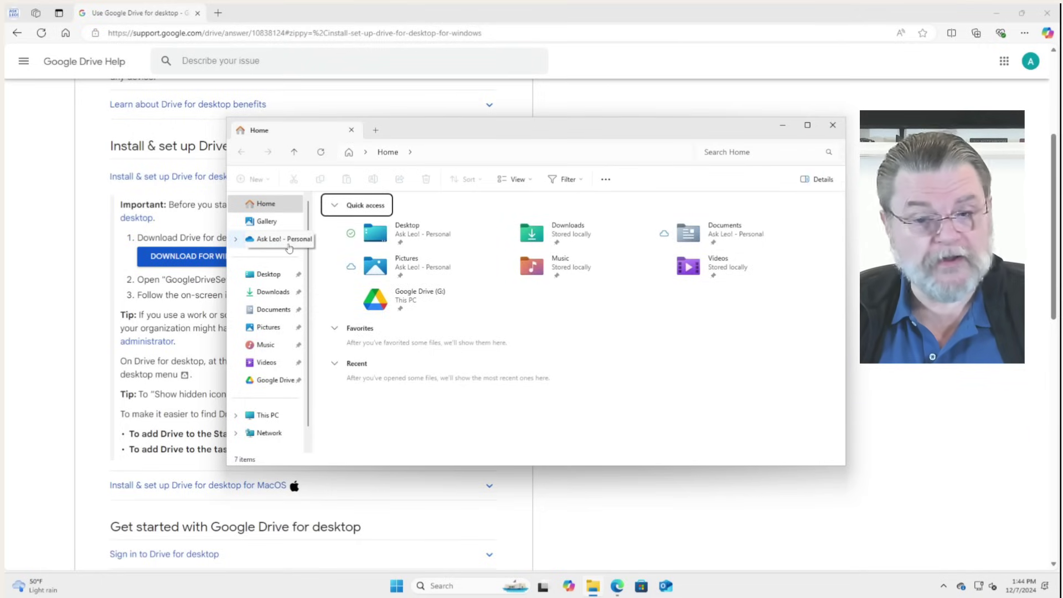
- Open Google Drive (G:) > My Drive in File Explorer to see its three files
left_click(269, 381)
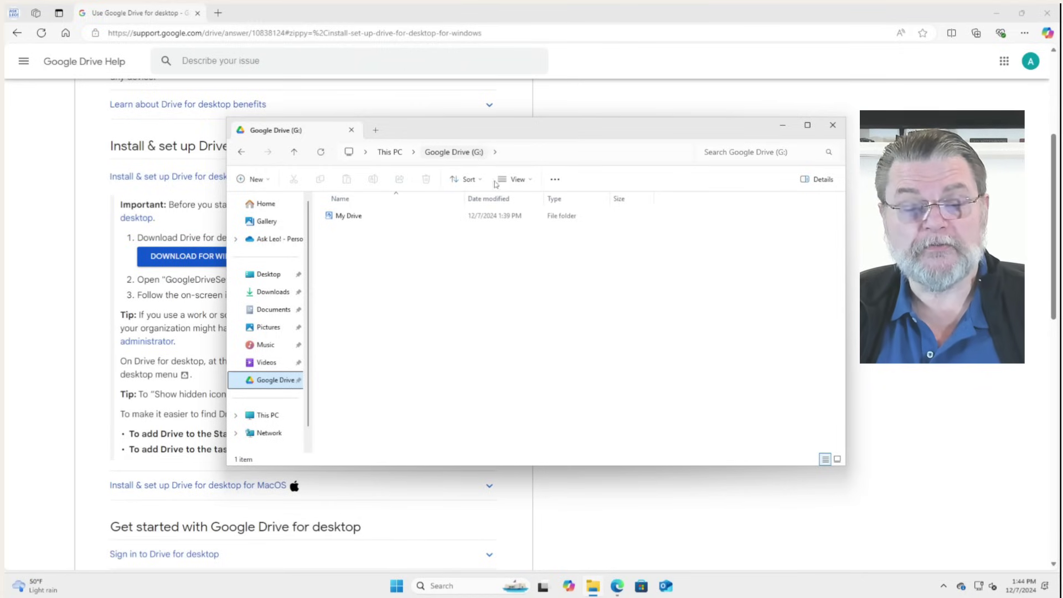
double_click(348, 215)
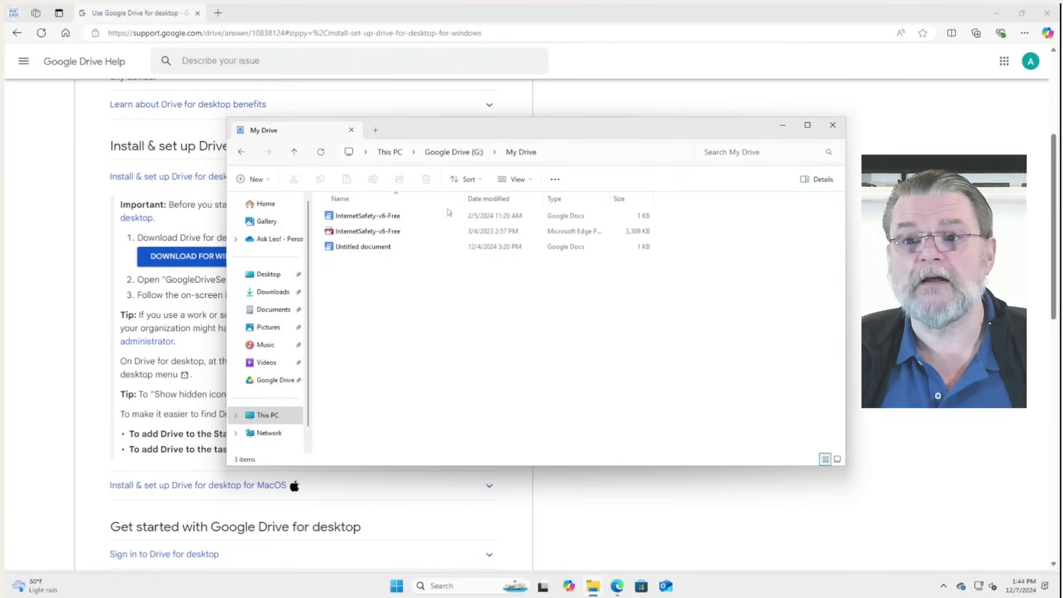
- Place the web My Drive list beside Explorer's G: drive and point out the InternetSafety-v6-Free PDF
left_click_drag(560, 130, 760, 131)
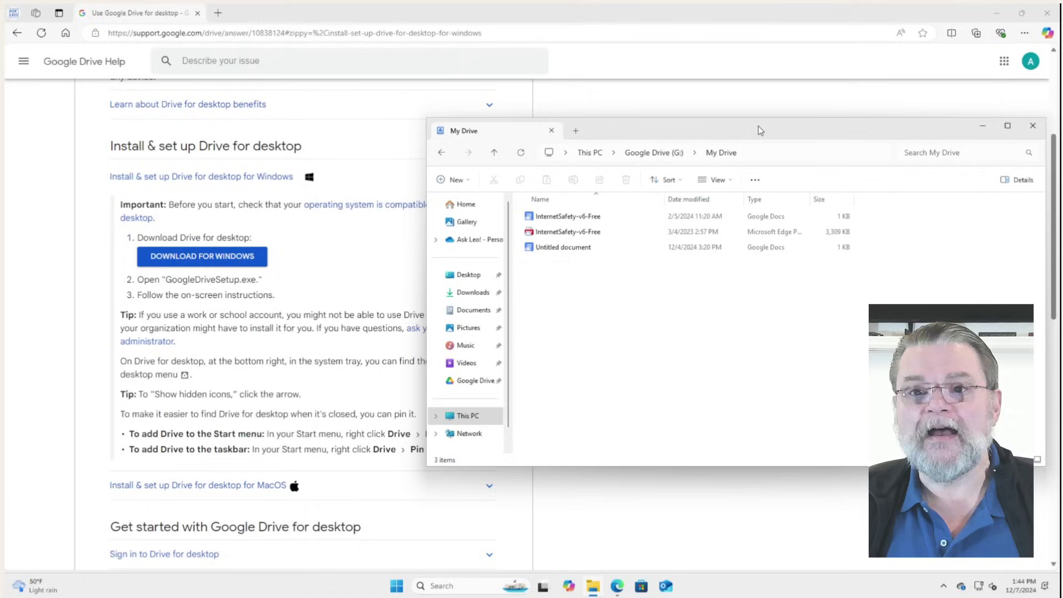
right_click(25, 38)
left_click(49, 51)
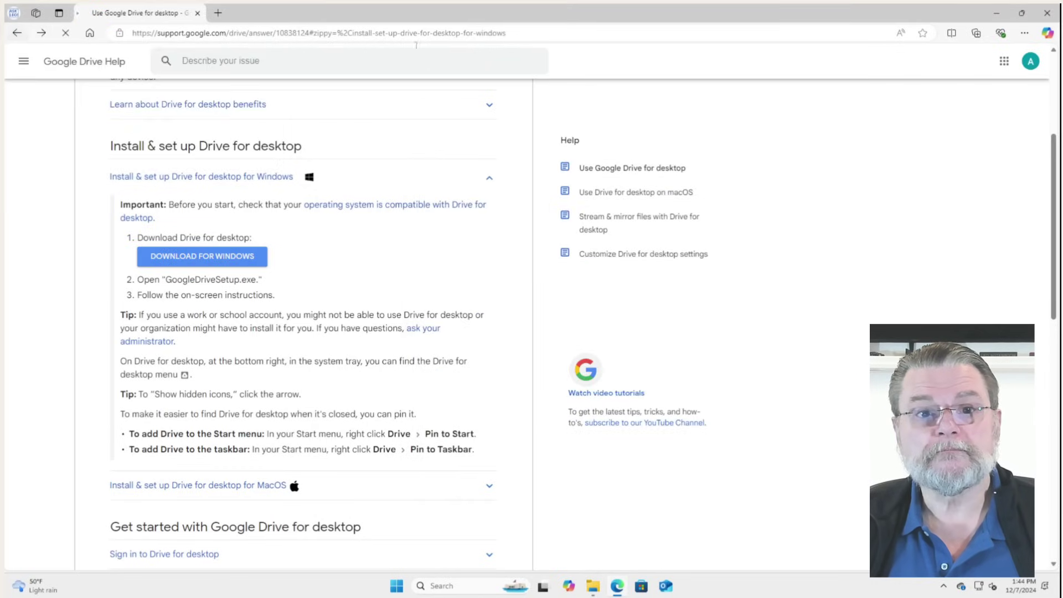
key("alt+Tab")
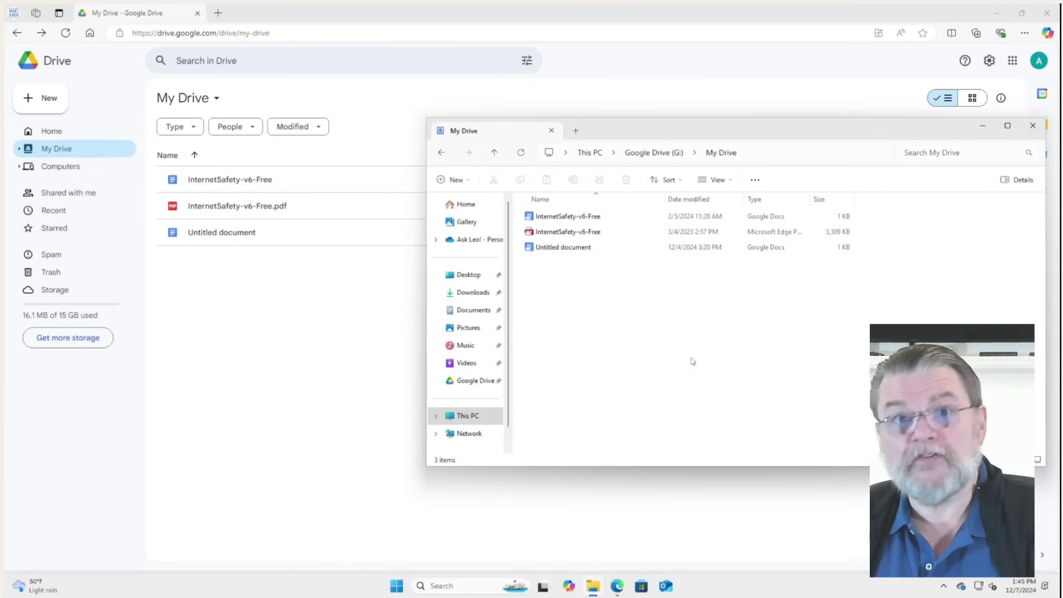
left_click(661, 353)
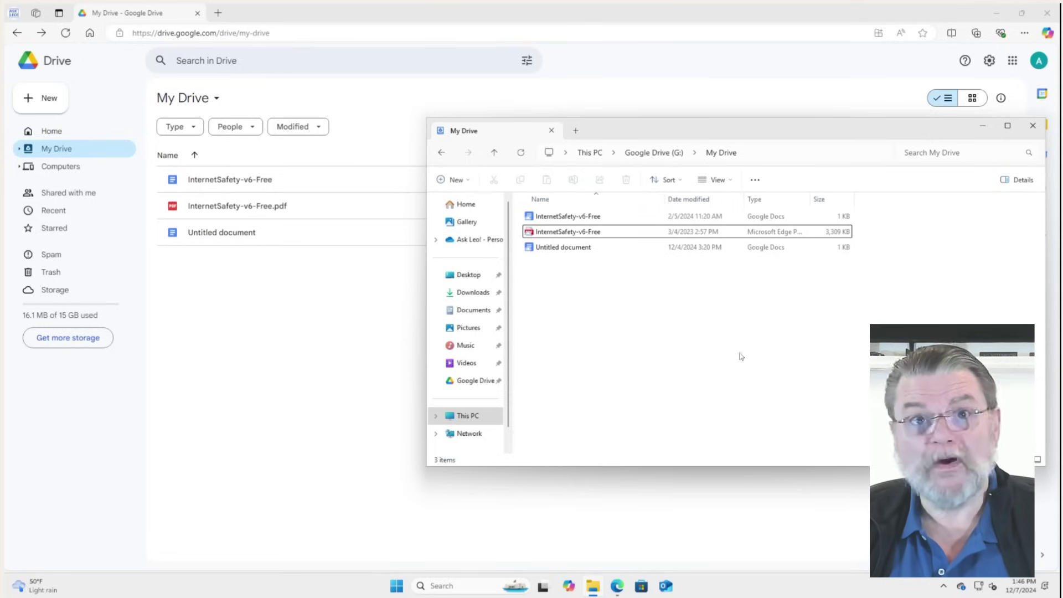
- Set the InternetSafety-v6-Free PDF to Available offline through its Offline access menu
left_click(588, 232)
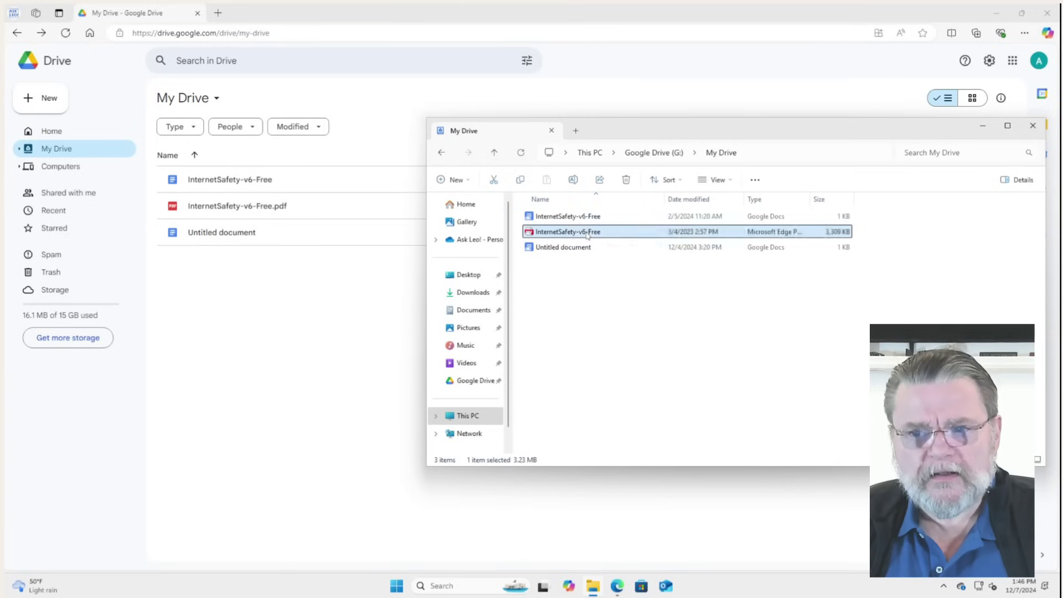
right_click(588, 233)
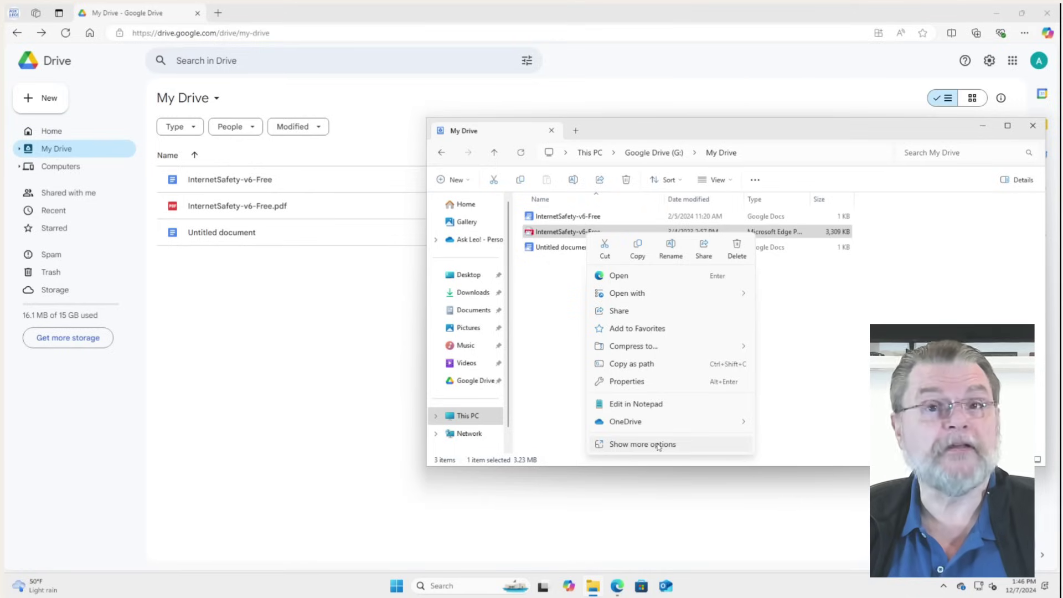
left_click(658, 444)
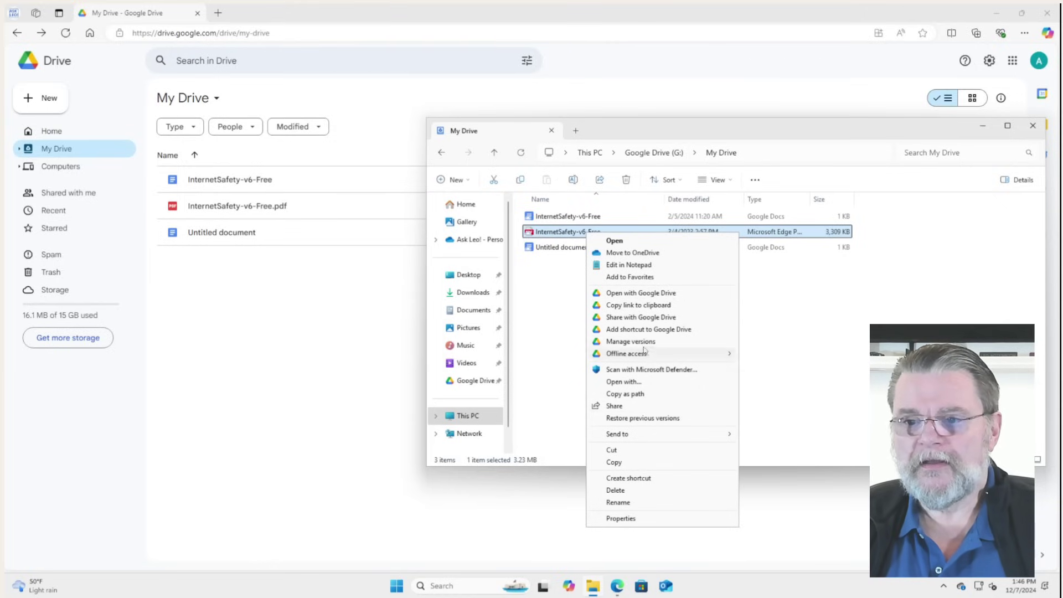
mouse_move(645, 358)
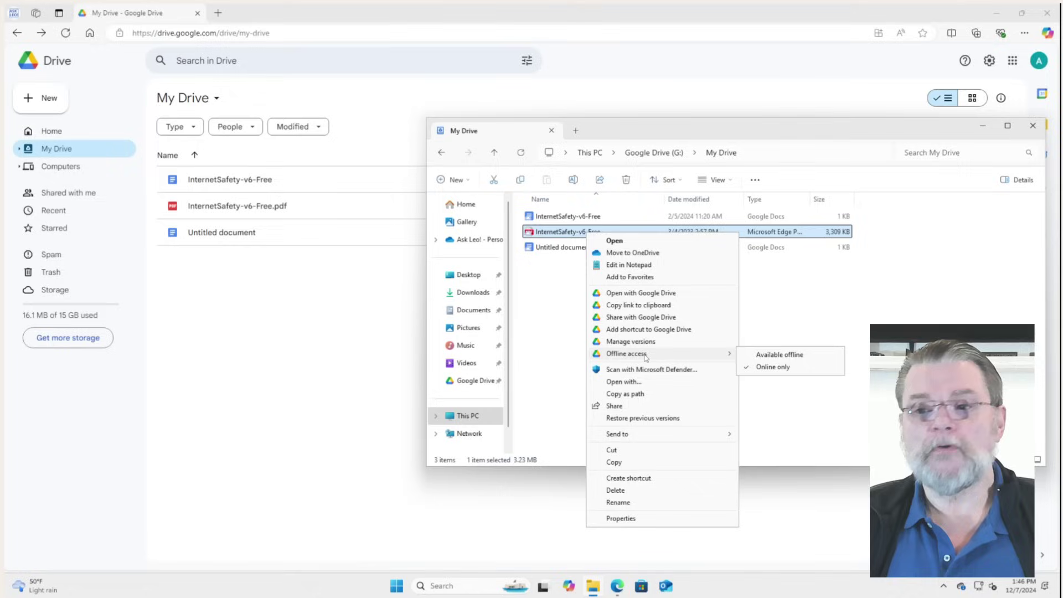
left_click(769, 357)
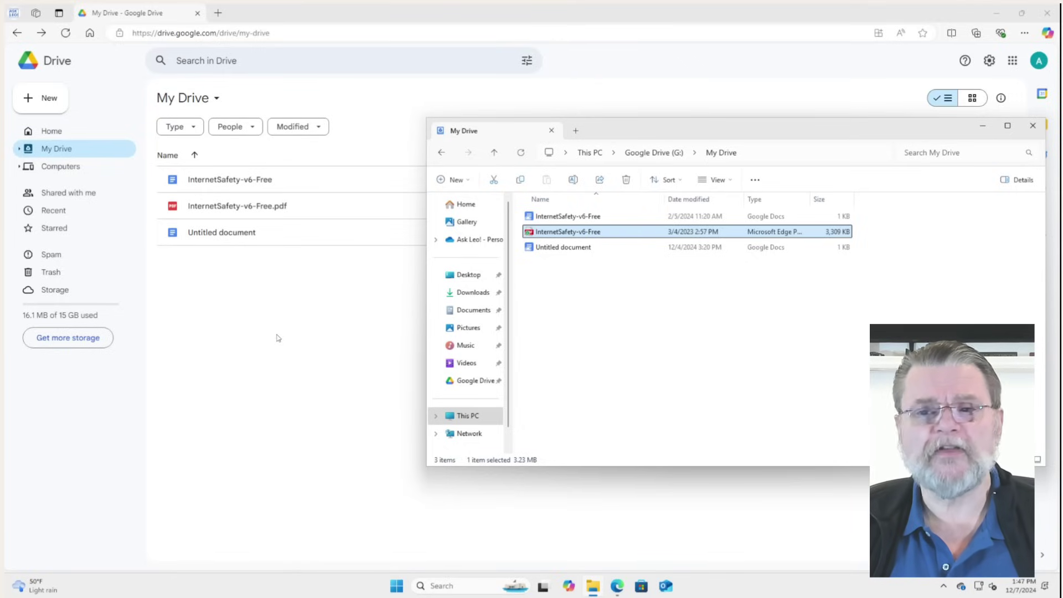
- Close Explorer, minimize Edge, and open Drive Preferences from the tray icon's gear menu
left_click(1032, 127)
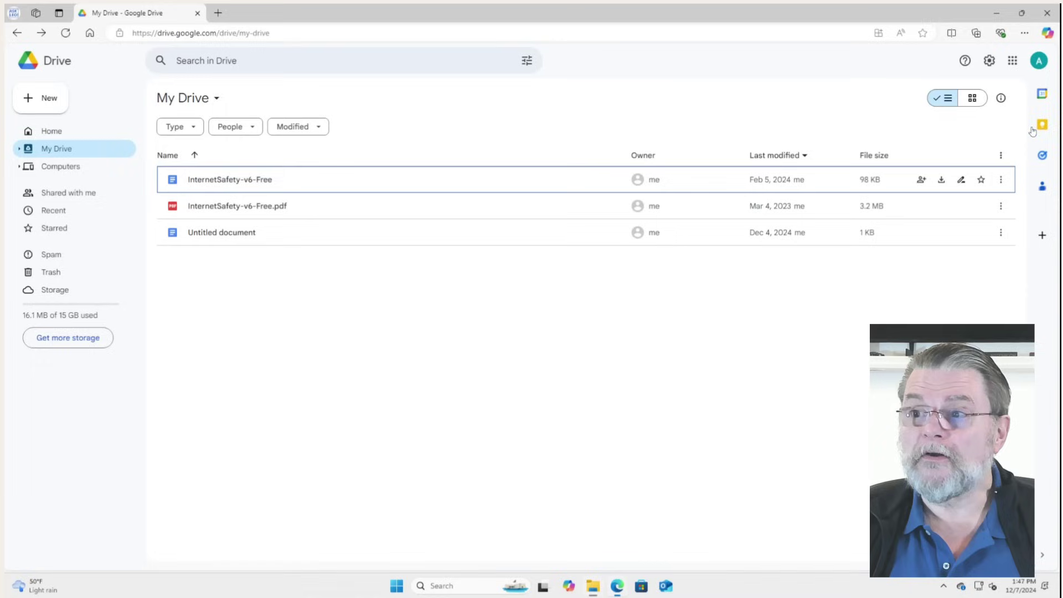
left_click(994, 13)
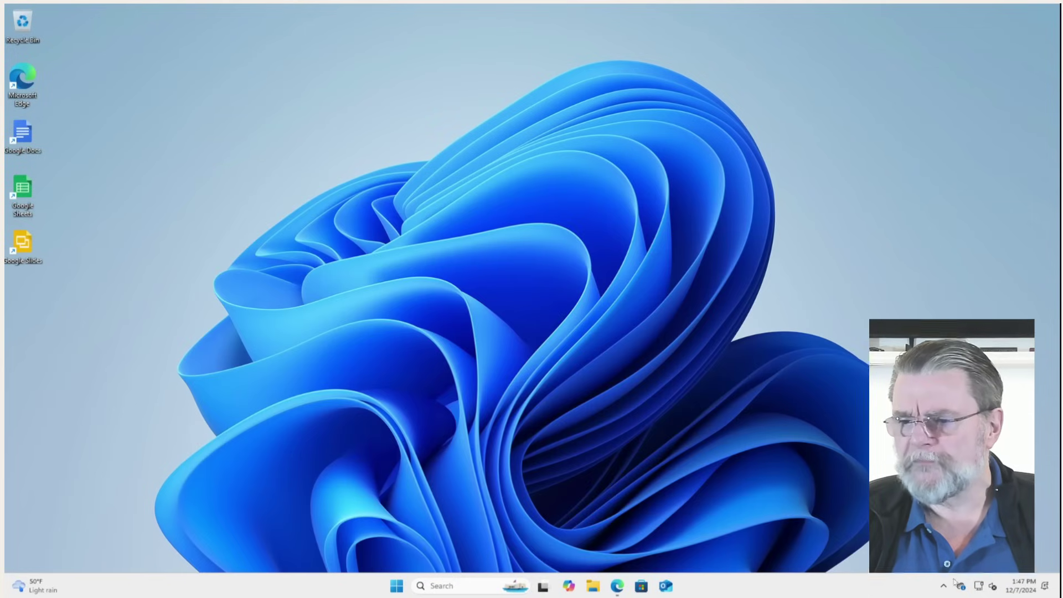
left_click(944, 586)
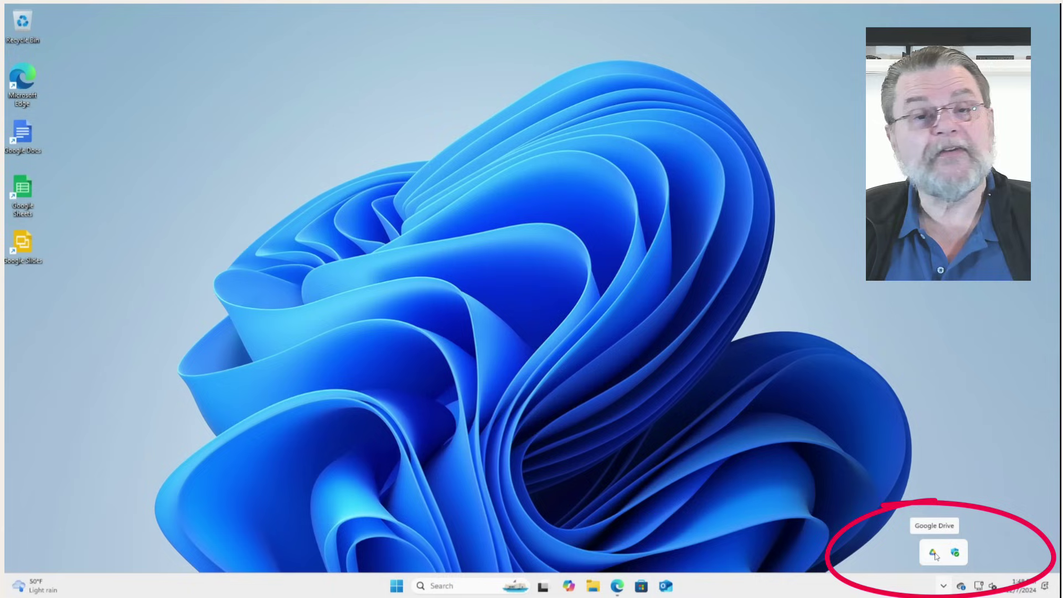
left_click(934, 553)
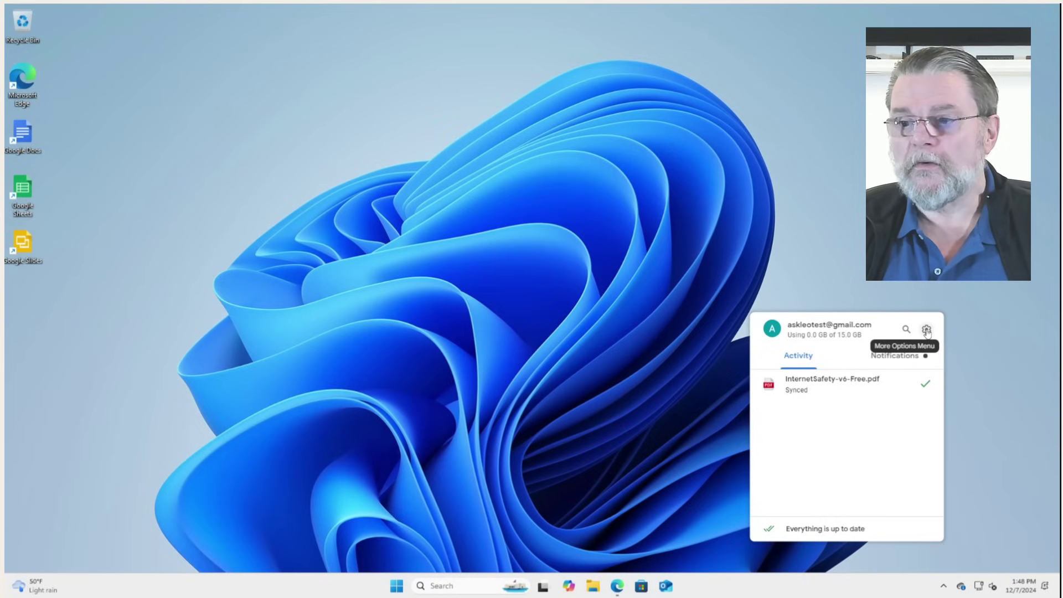
left_click(925, 330)
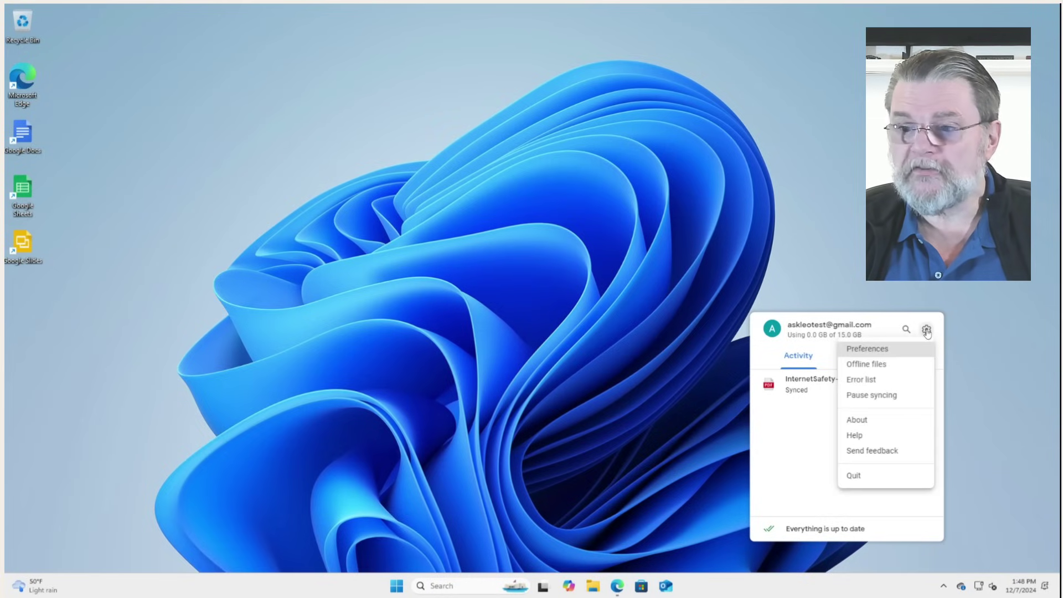
left_click(878, 354)
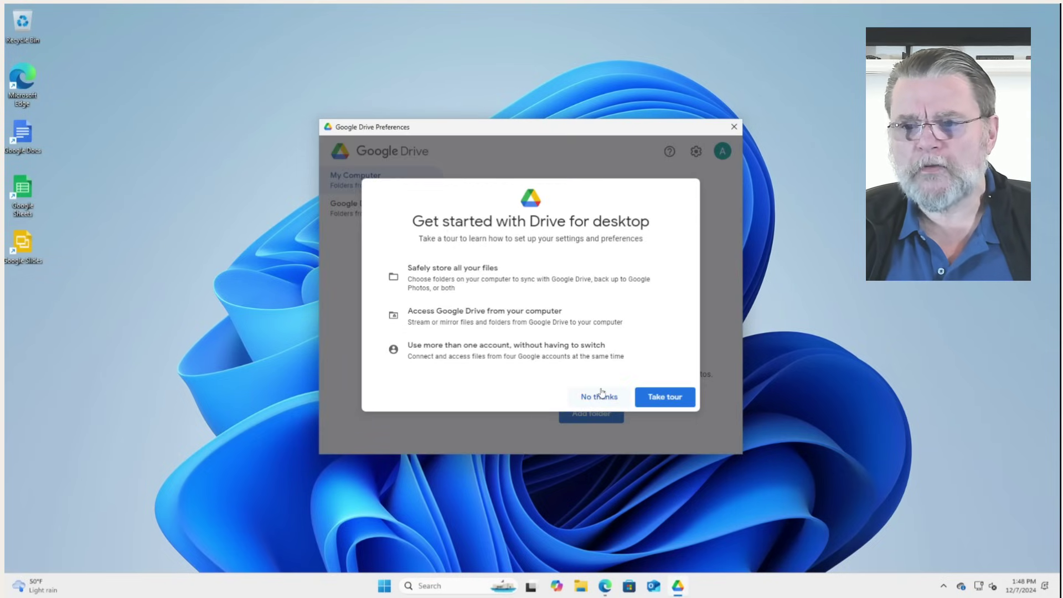
- Decline the getting-started tour and view the Google Drive page's My Drive syncing options
left_click(600, 396)
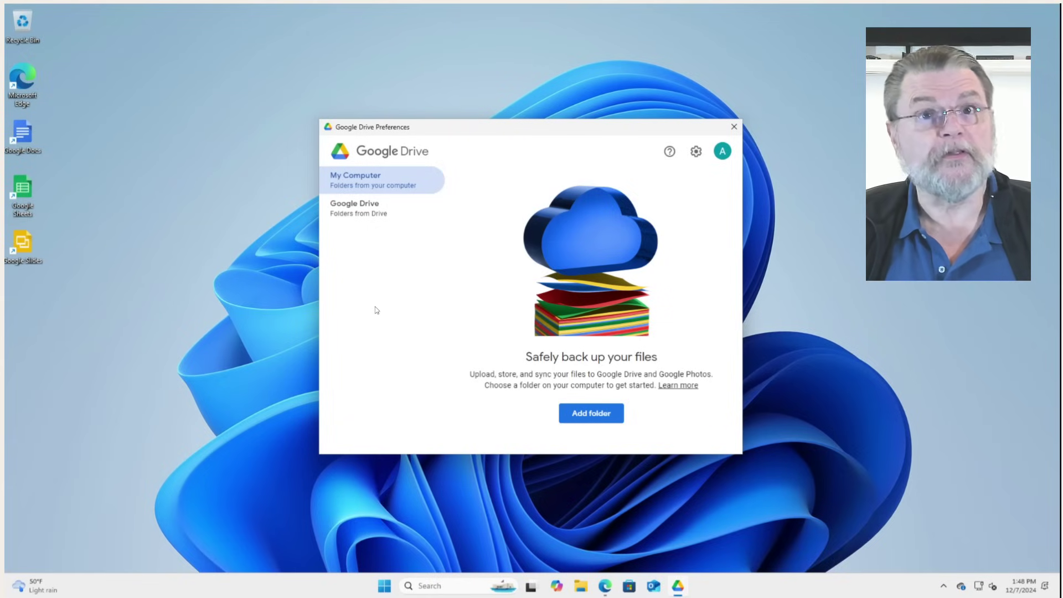
left_click(356, 218)
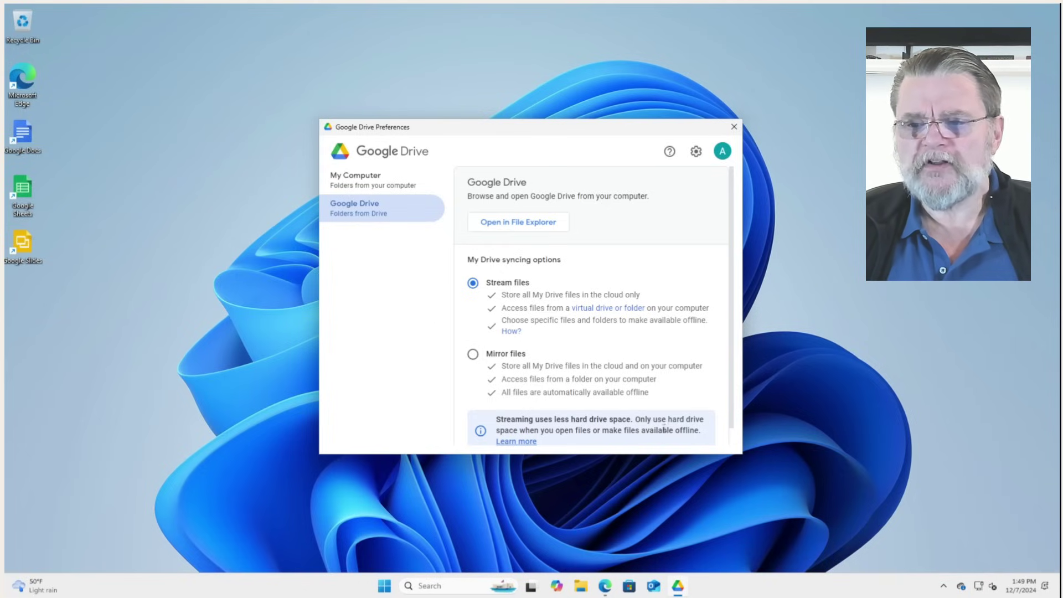
scroll(664, 421, "down", 1)
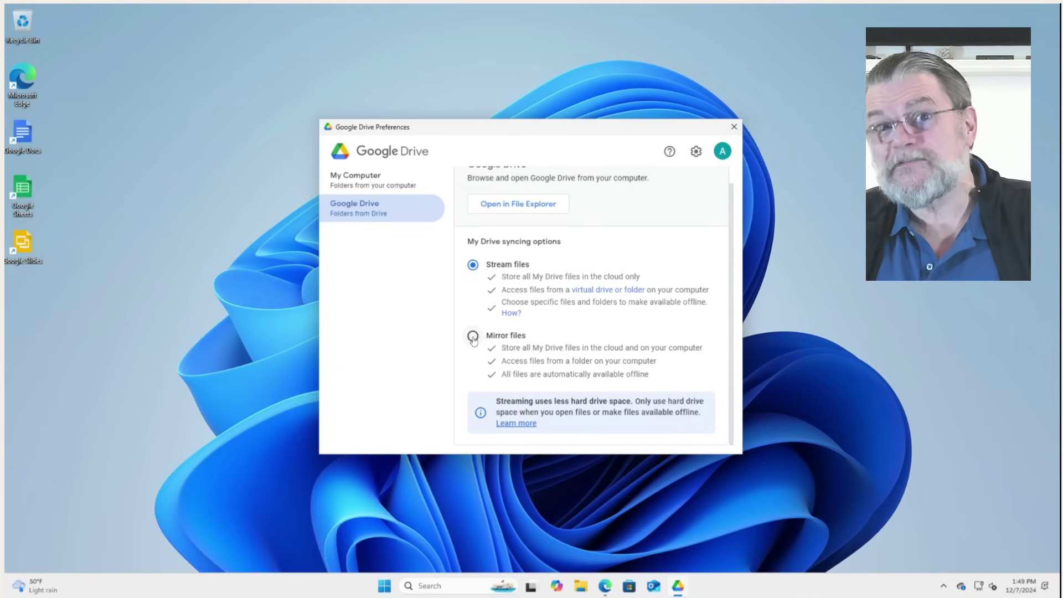
- Choose Mirror files for My Drive, accept the proposed local folder, and save
left_click(472, 337)
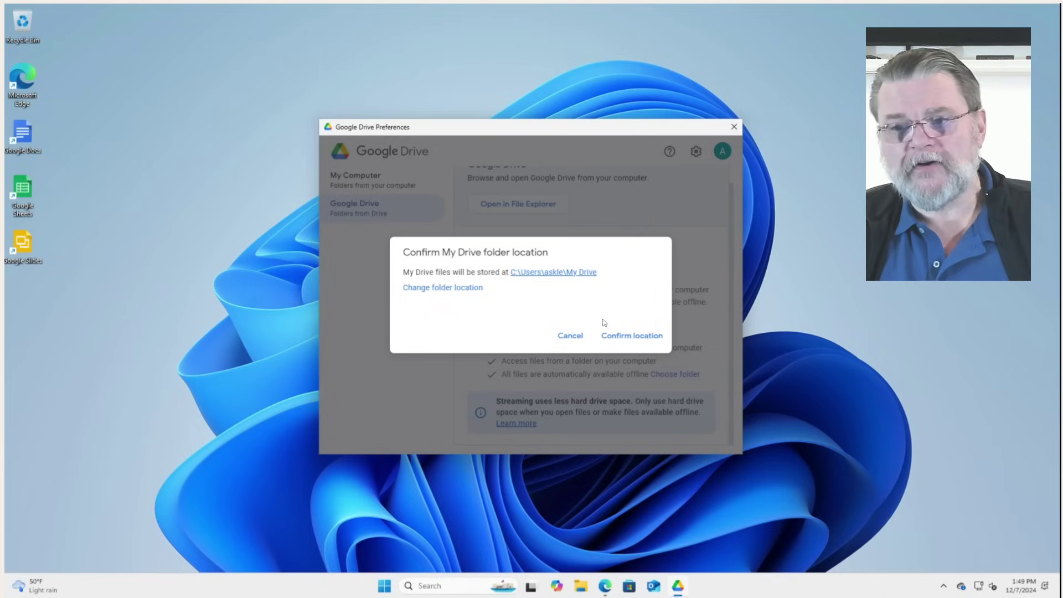
left_click(621, 336)
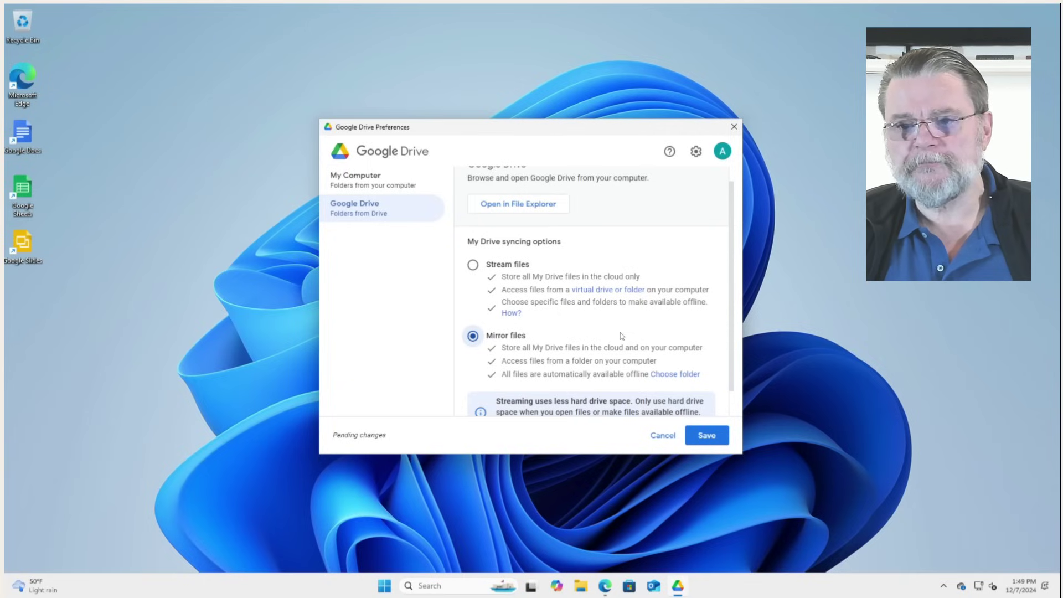
scroll(620, 336, "down", 1)
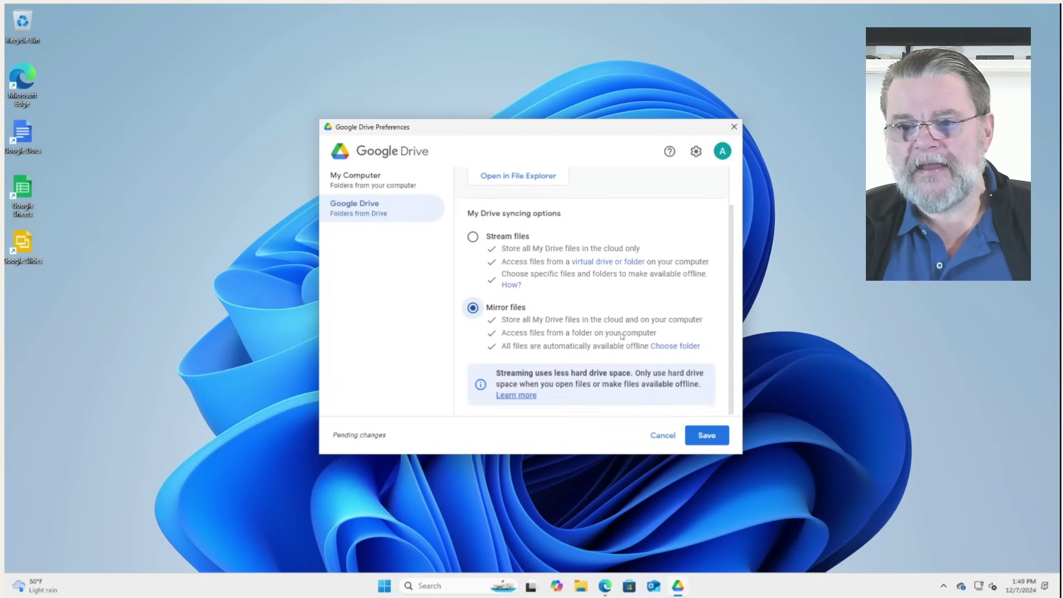
left_click(715, 435)
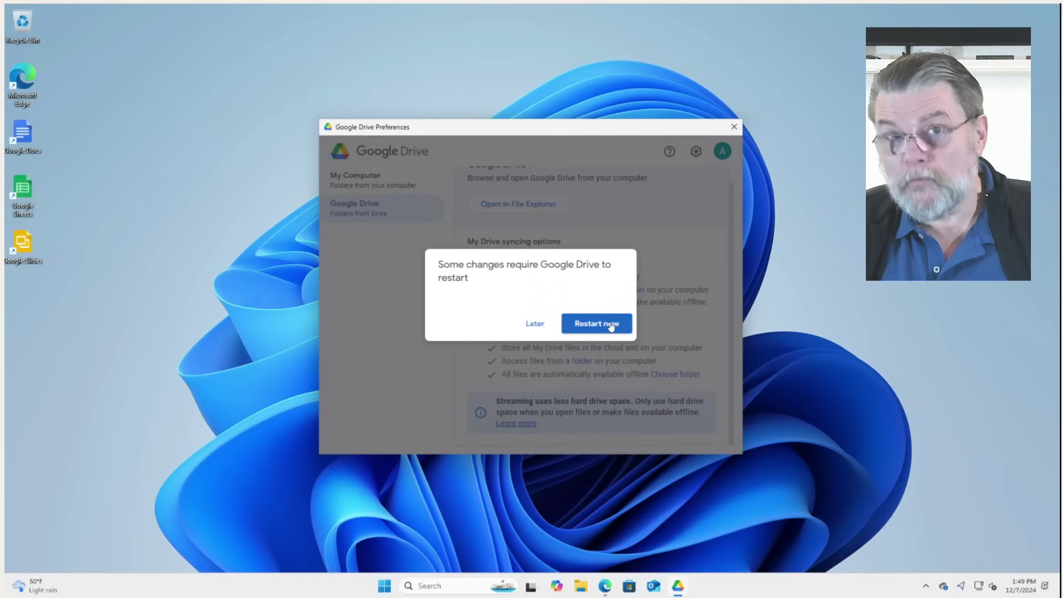
- Restart Drive, then reopen Preferences from the tray status panel's gear menu
left_click(611, 327)
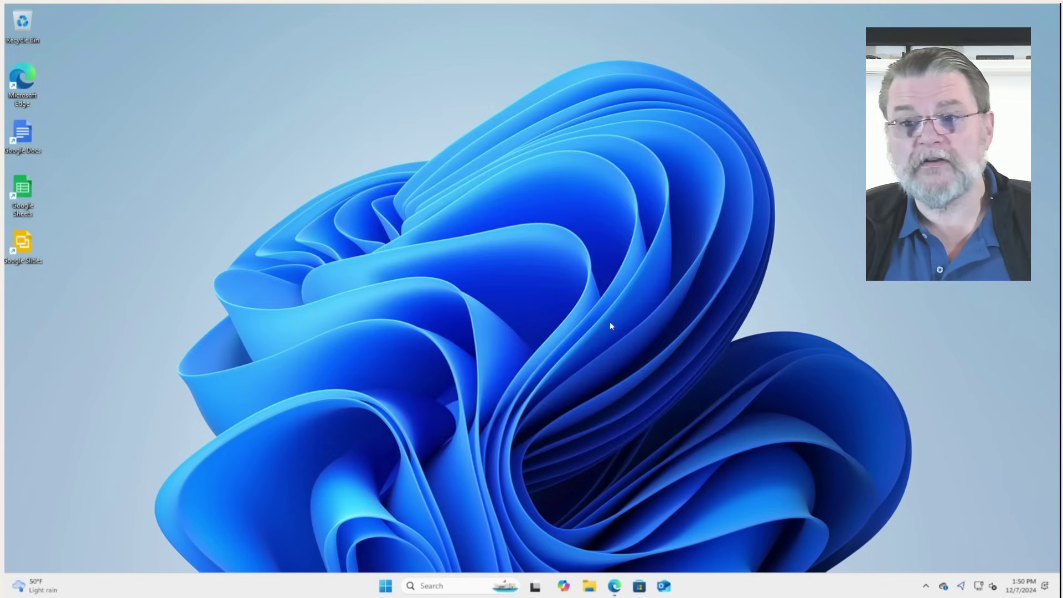
left_click(925, 586)
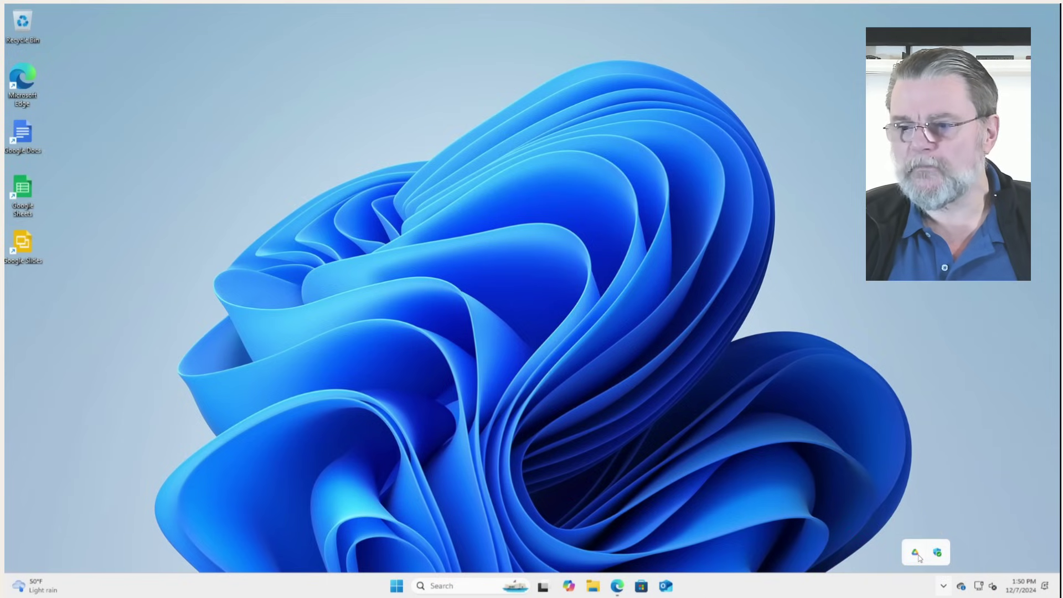
left_click(918, 555)
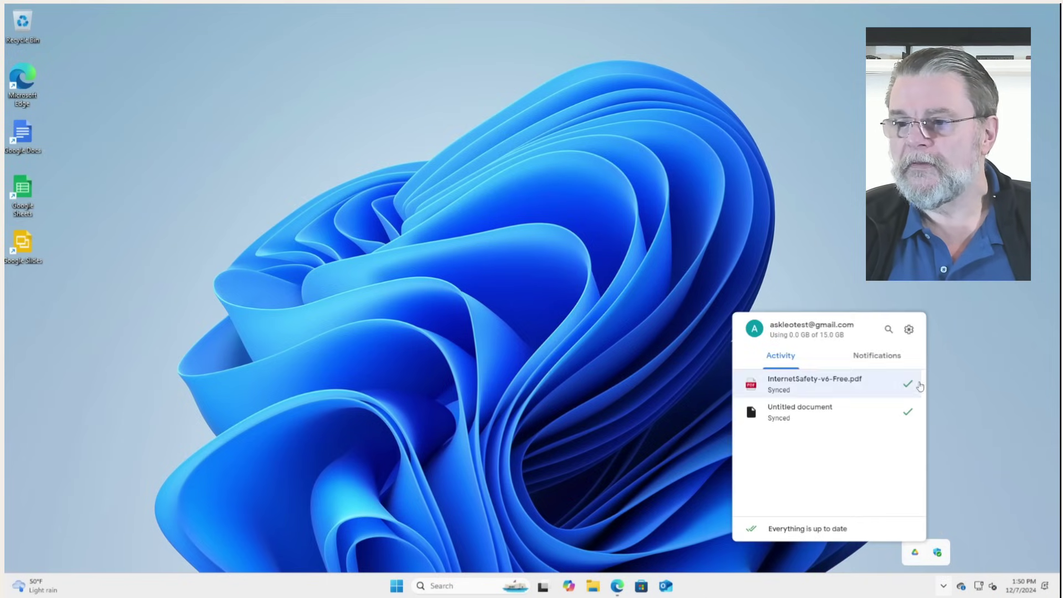
left_click(909, 329)
left_click(847, 396)
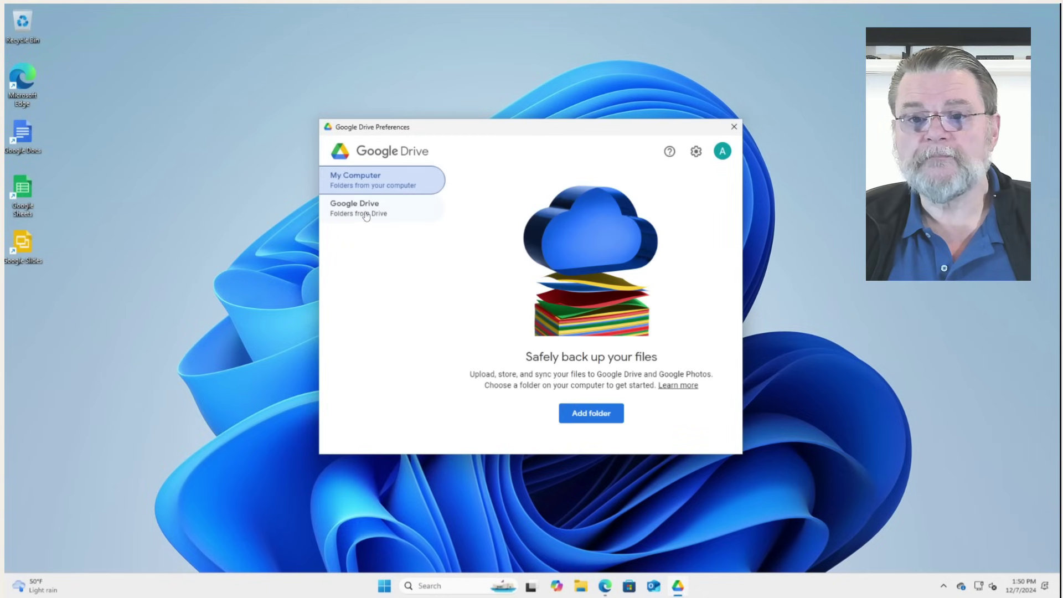
- Check that the Google Drive page shows Mirror files, then open File Explorer with Win+E
left_click(366, 215)
scroll(581, 339, "down", 1)
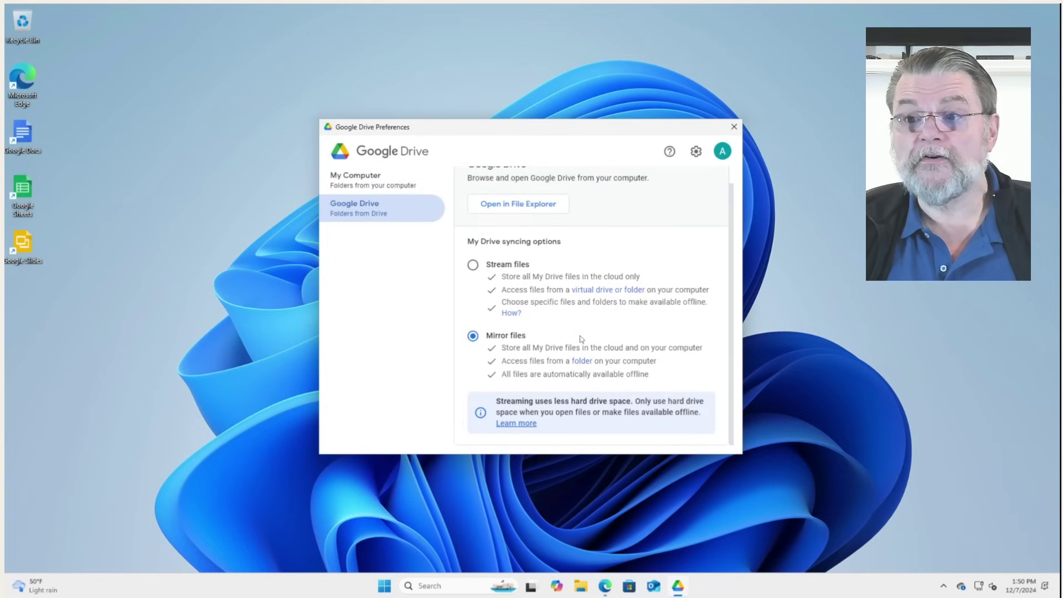
scroll(580, 335, "up", 1)
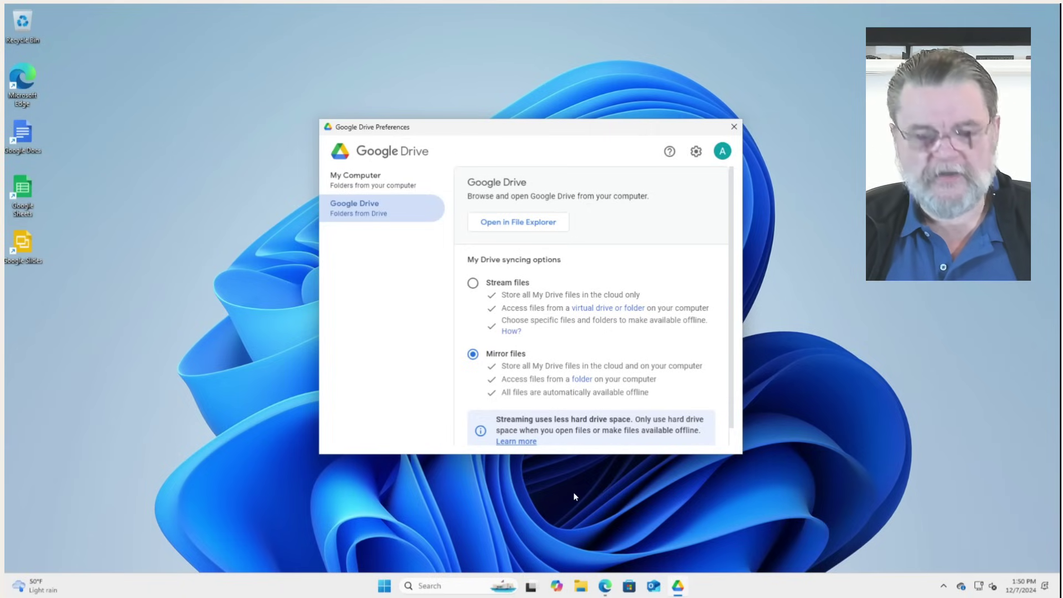
key("super+e")
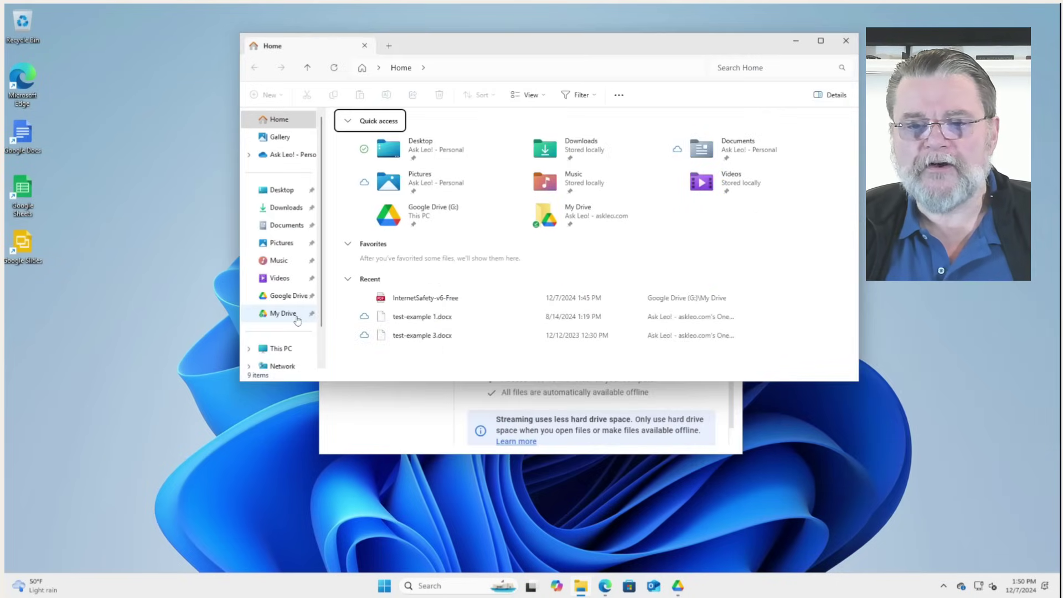
- Open the mirrored My Drive folder and reveal its full local path in the address bar
left_click(284, 314)
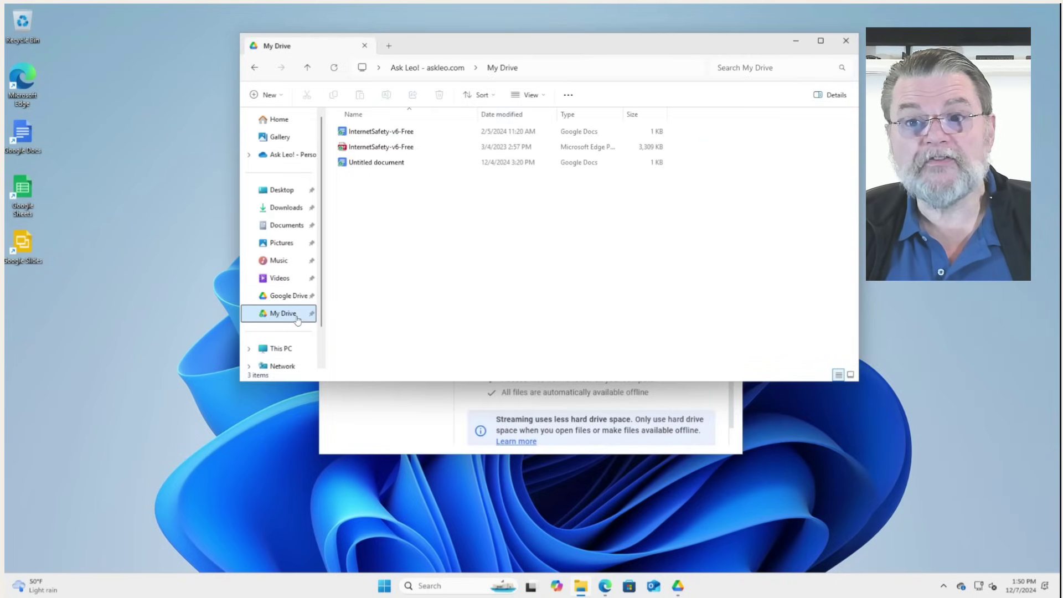
left_click(546, 69)
left_click(546, 72)
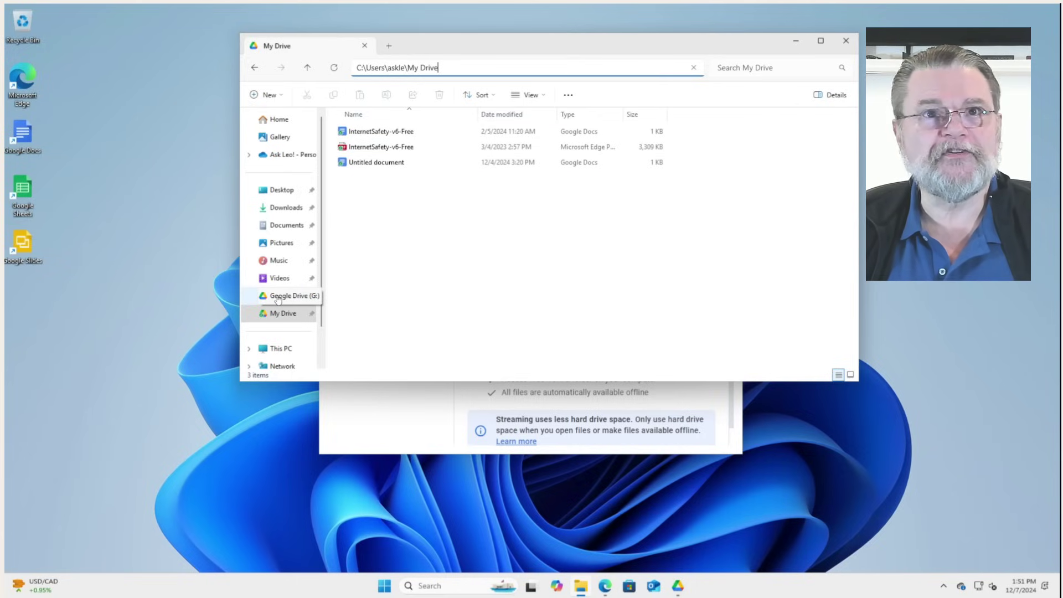
- Follow the My Drive shortcut on G:, then check the local My Drive folder's full path
left_click(278, 297)
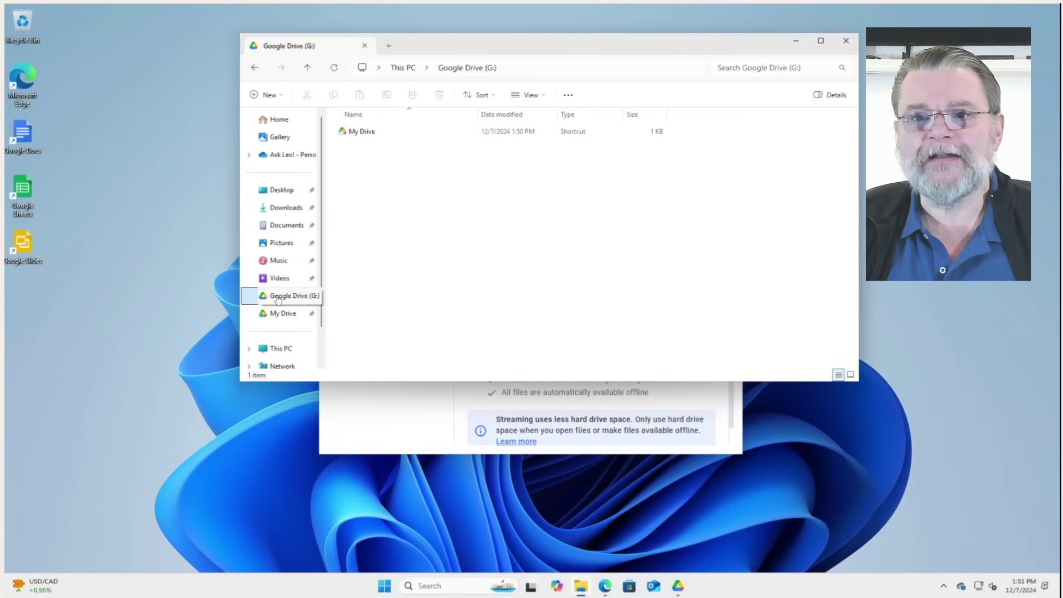
double_click(366, 134)
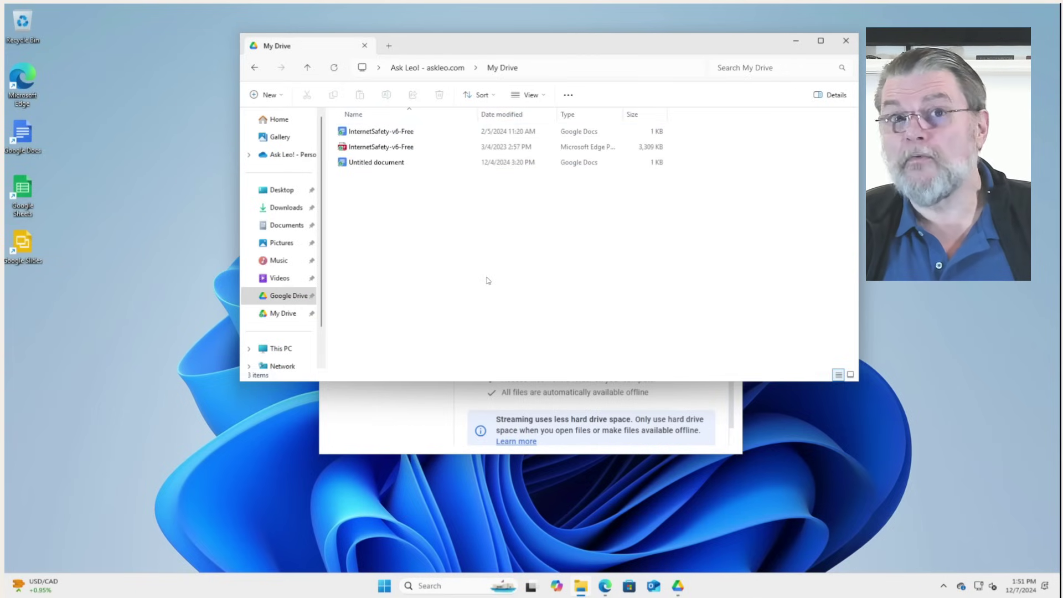
left_click(285, 297)
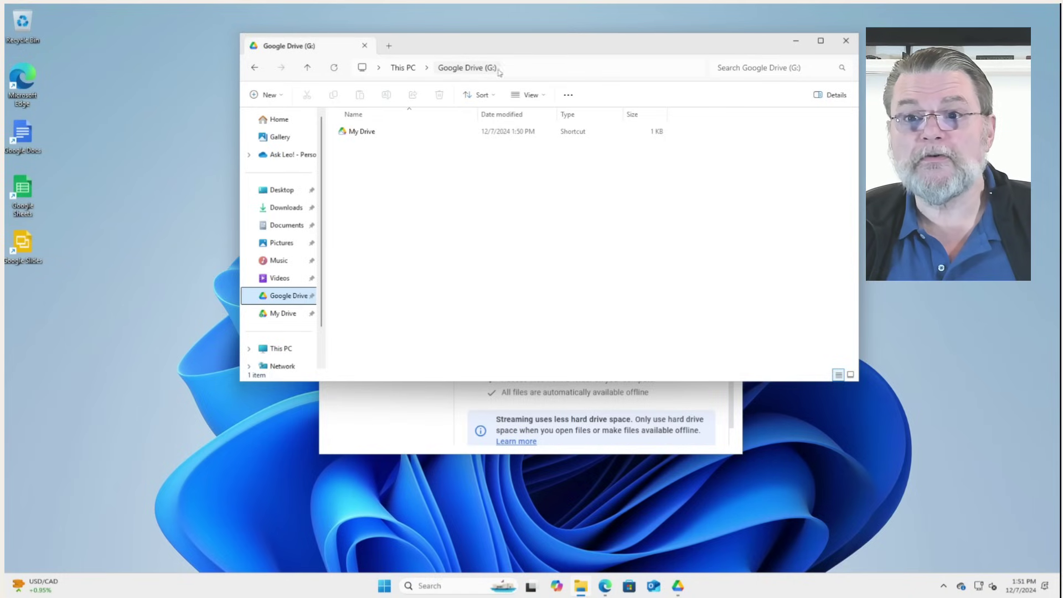
left_click(283, 313)
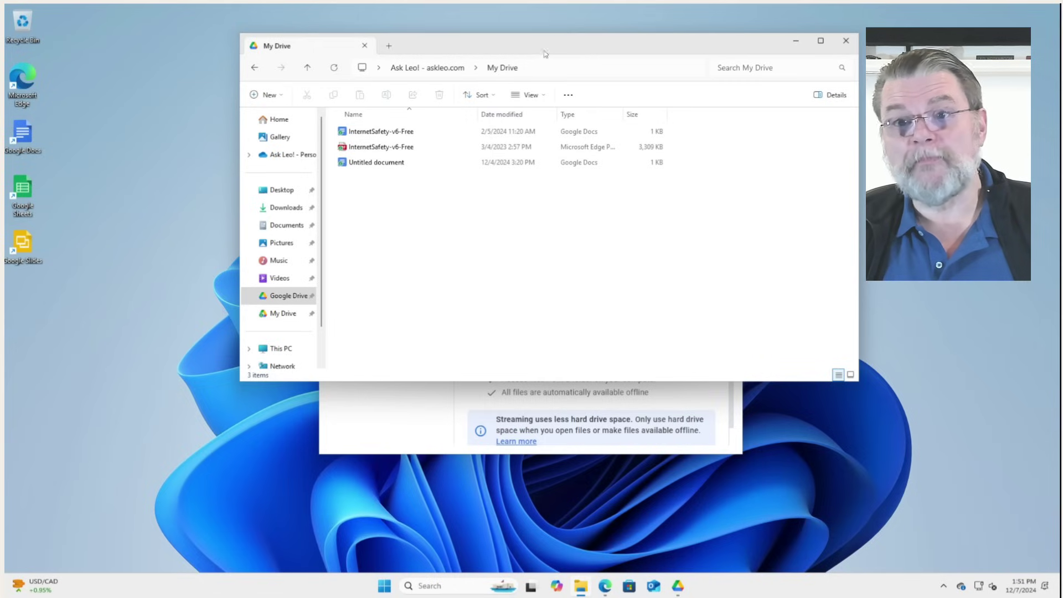
left_click(605, 68)
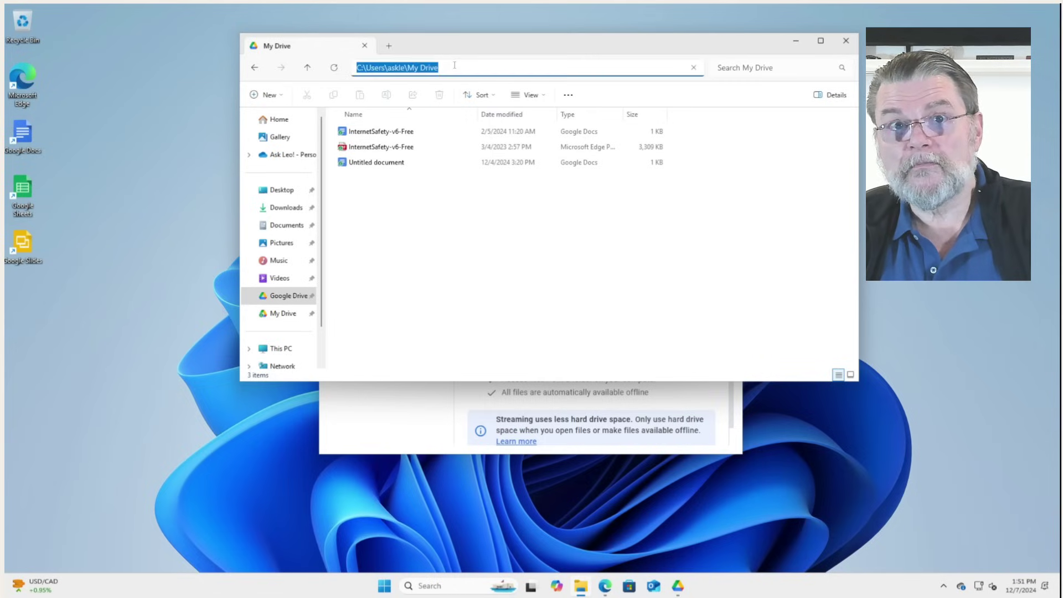
left_click(454, 65)
scroll(280, 260, "down", 1)
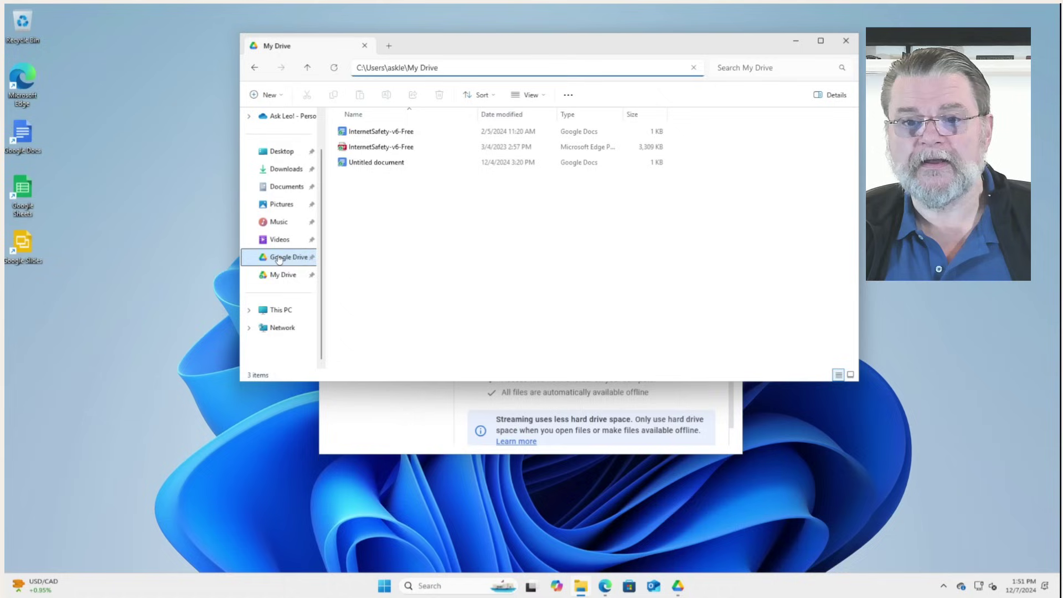
- Reopen Google Drive (G:) under This PC, follow its My Drive shortcut, and bring Preferences forward
left_click(249, 311)
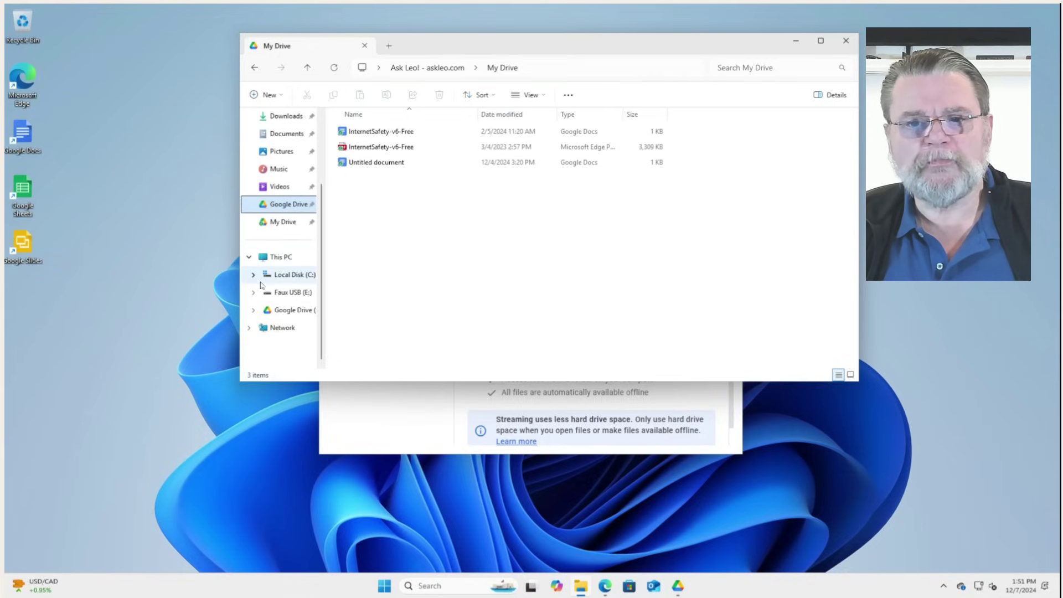
left_click(284, 316)
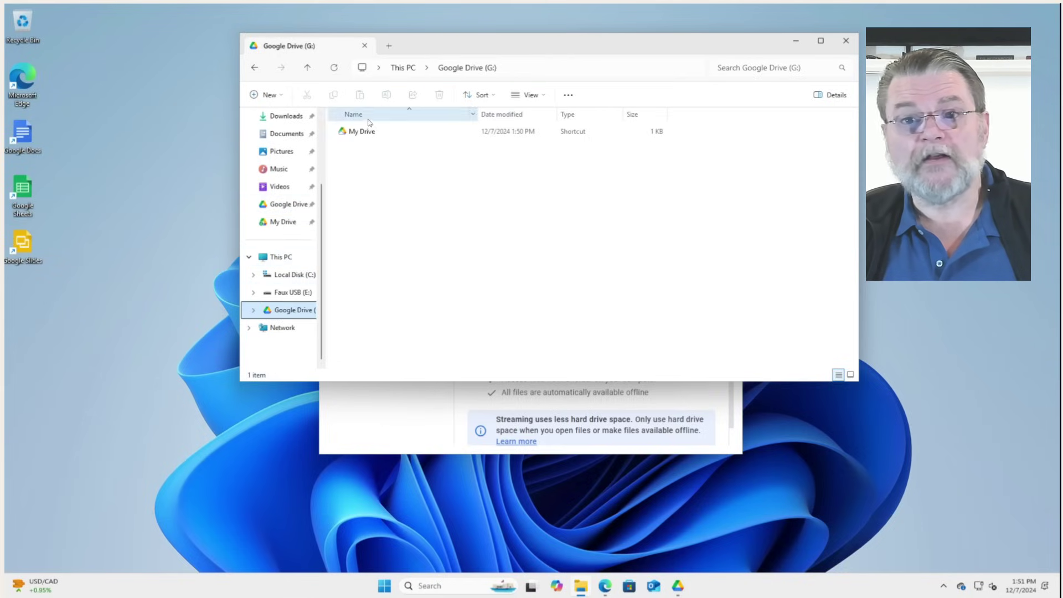
left_click(363, 136)
double_click(364, 135)
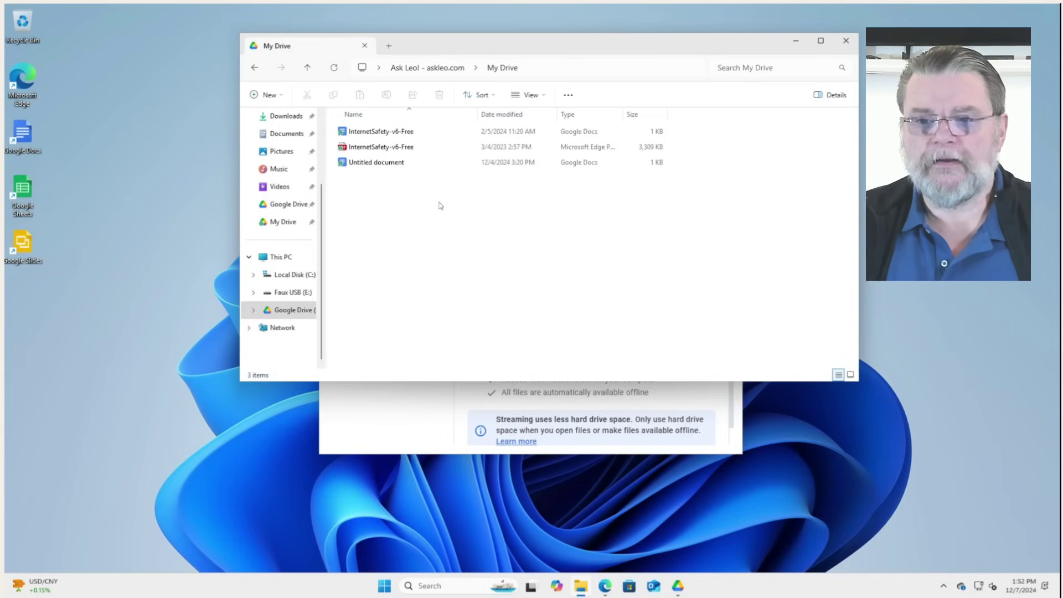
left_click(372, 429)
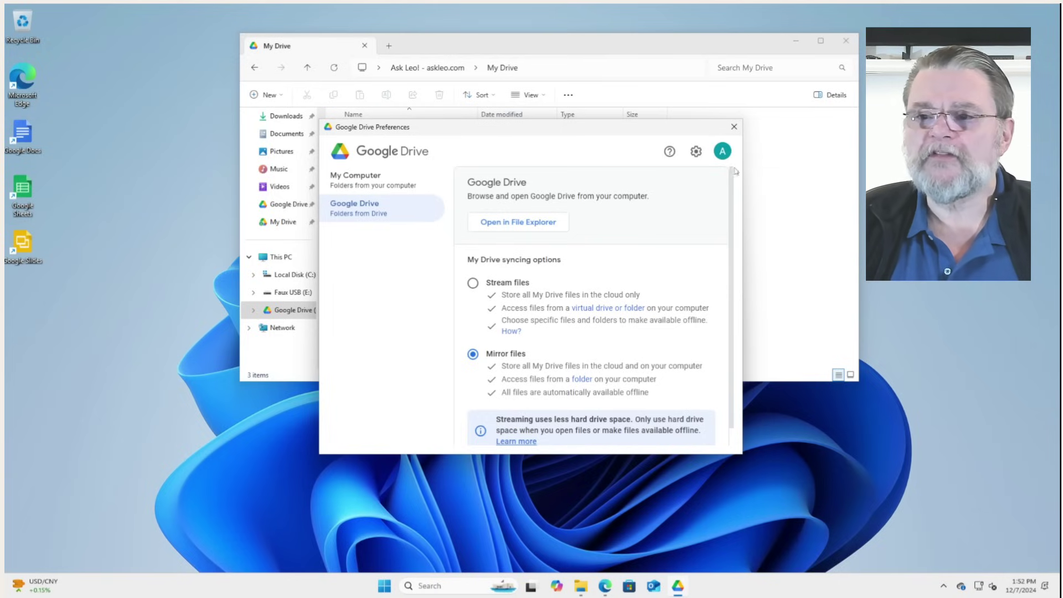
- Close Drive Preferences and turn on file name extensions from File Explorer's View > Show menu
left_click(735, 128)
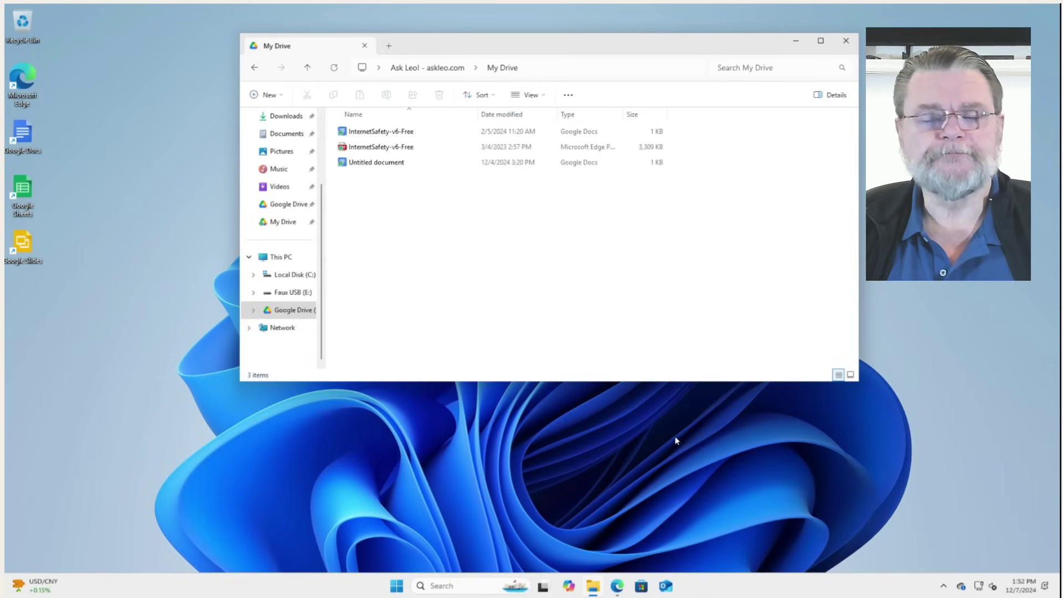
left_click(394, 149)
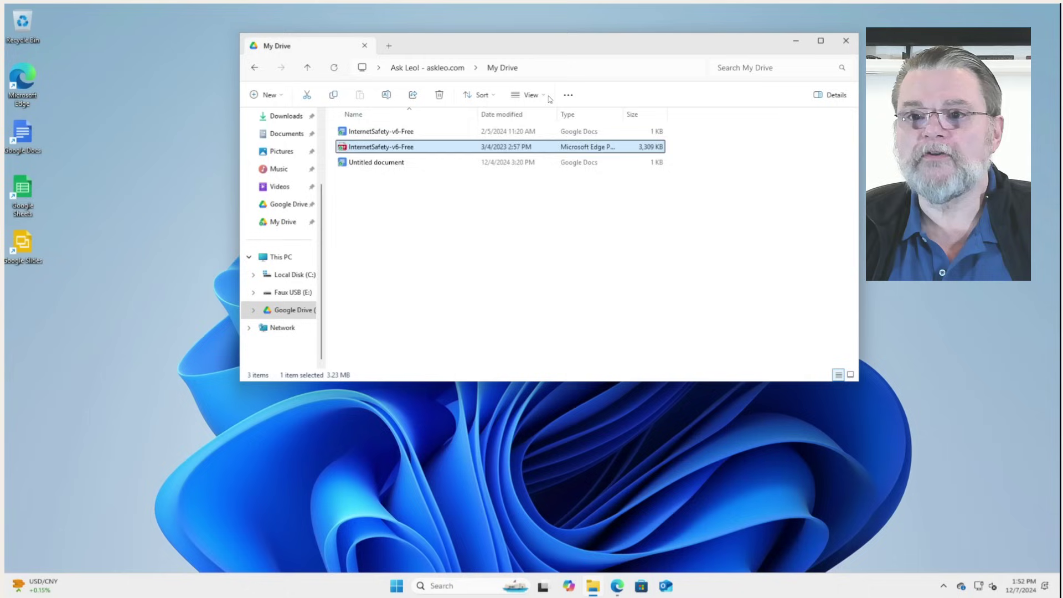
left_click(528, 95)
mouse_move(527, 302)
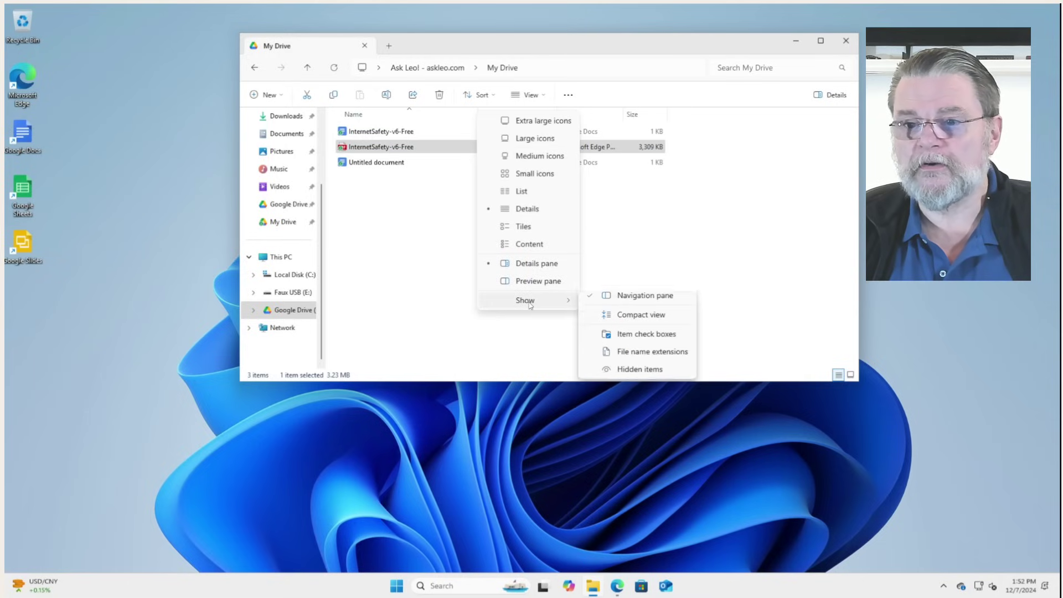
left_click(652, 358)
key("alt+d")
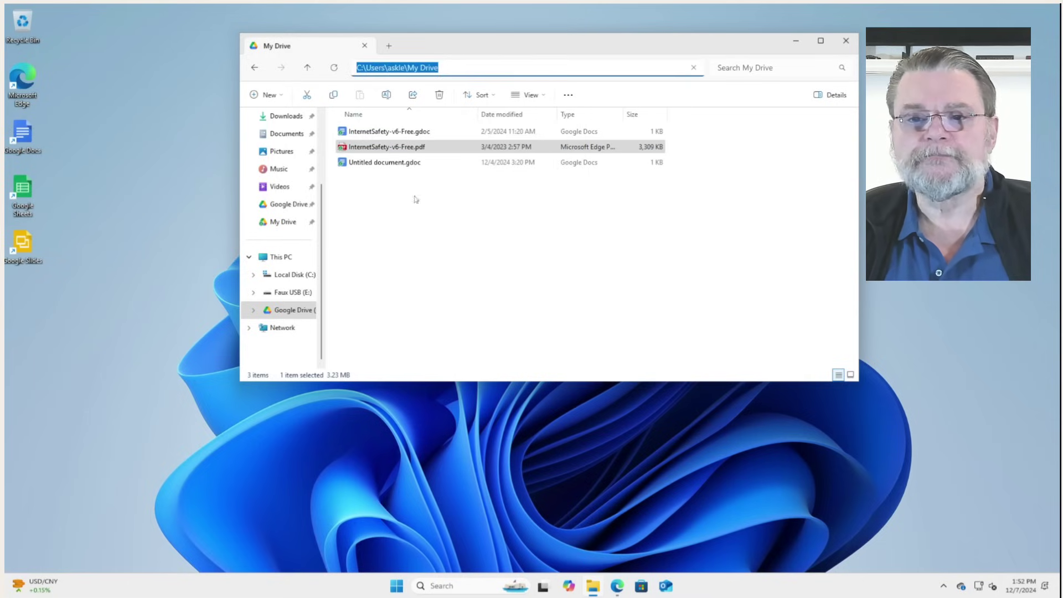
key("Return")
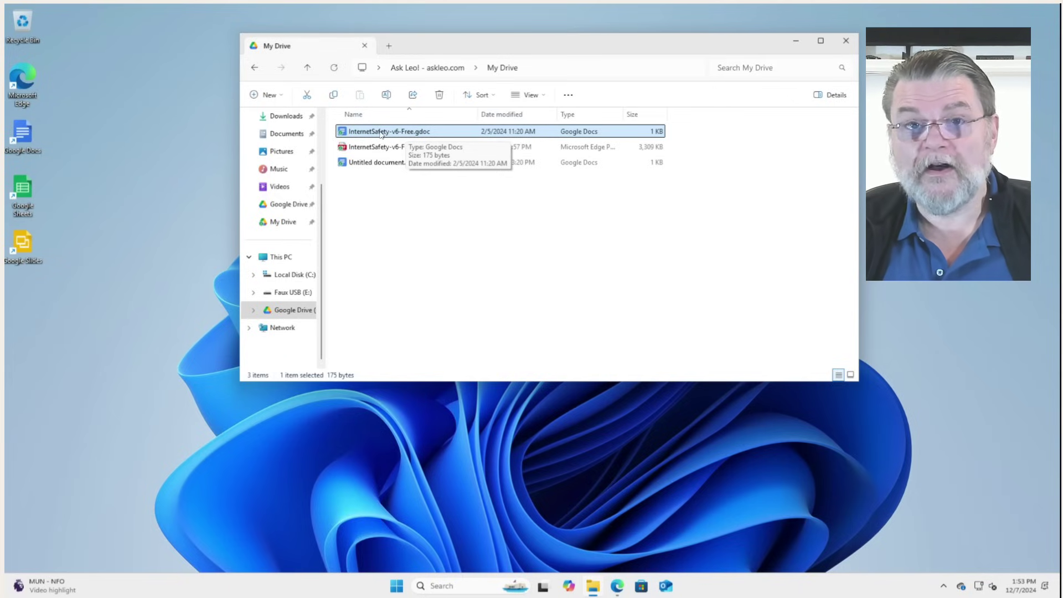
- Open InternetSafety-v6-Free.gdoc in Google Docs, then close the document's tab
double_click(381, 132)
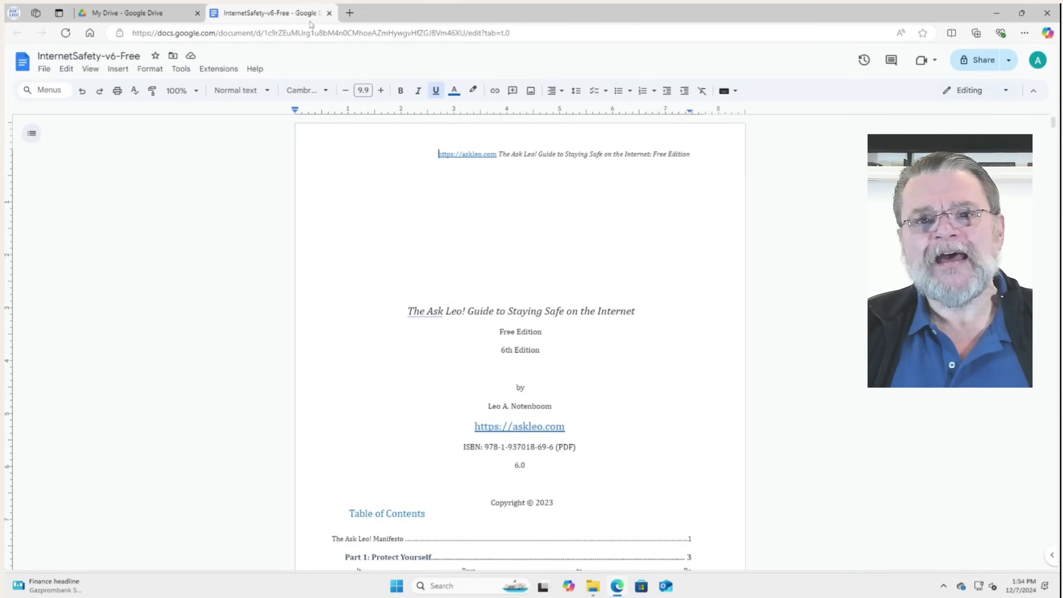
left_click(329, 13)
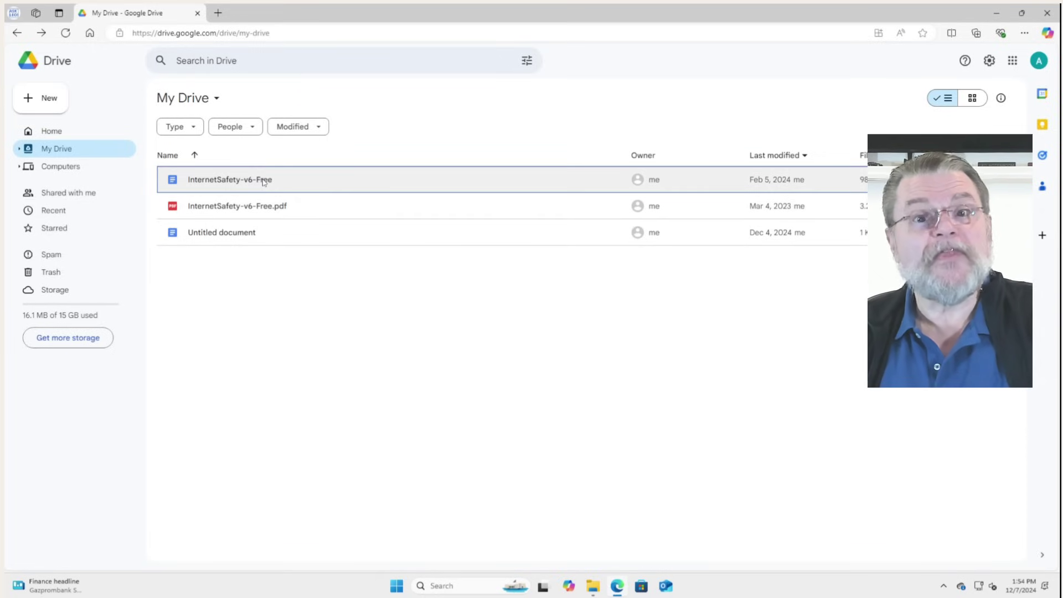
- Open InternetSafety-v6-Free from My Drive in Google Docs, then close its tab
double_click(264, 183)
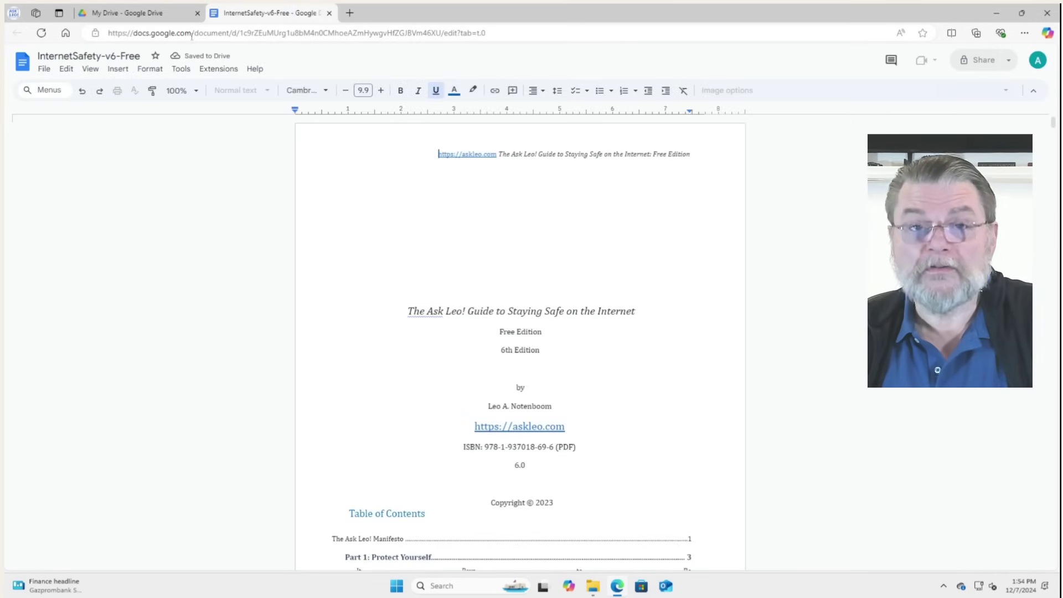
left_click(328, 13)
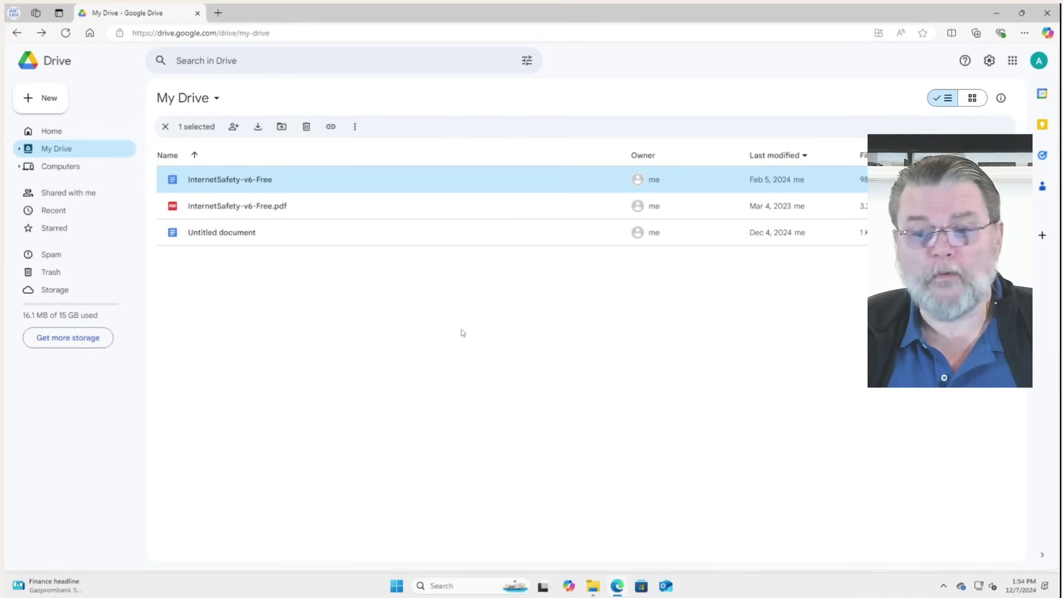
left_click(593, 585)
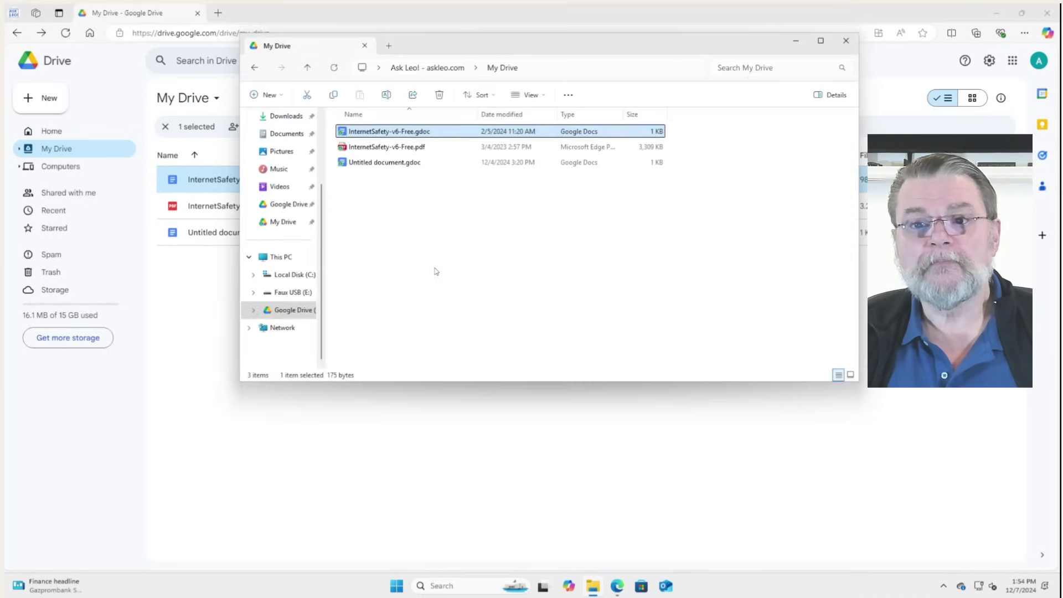